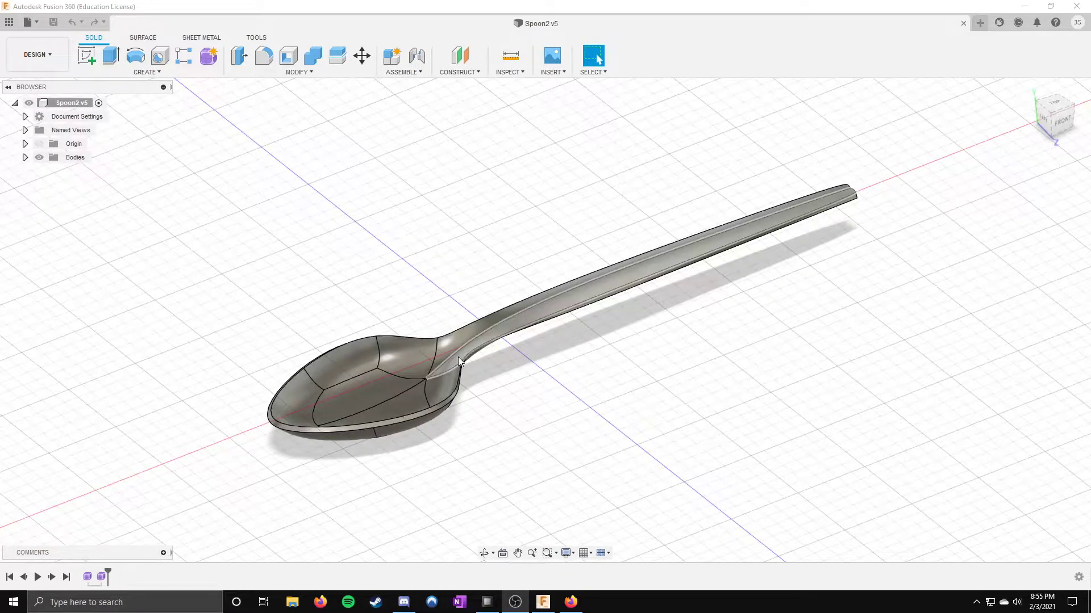
Step: Examine the finished spoon model from above and at an angle
{"action": "left_click", "coordinate": [457, 356]}
{"action": "left_click", "coordinate": [1060, 107]}
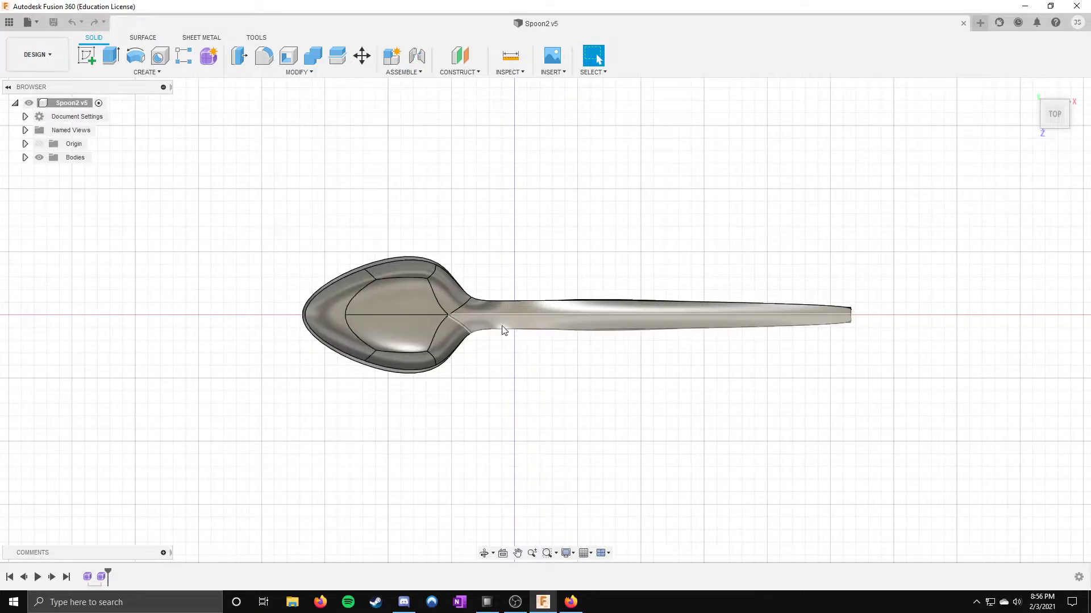
{"action": "left_click_drag", "start_coordinate": [1064, 122], "coordinate": [1075, 85]}
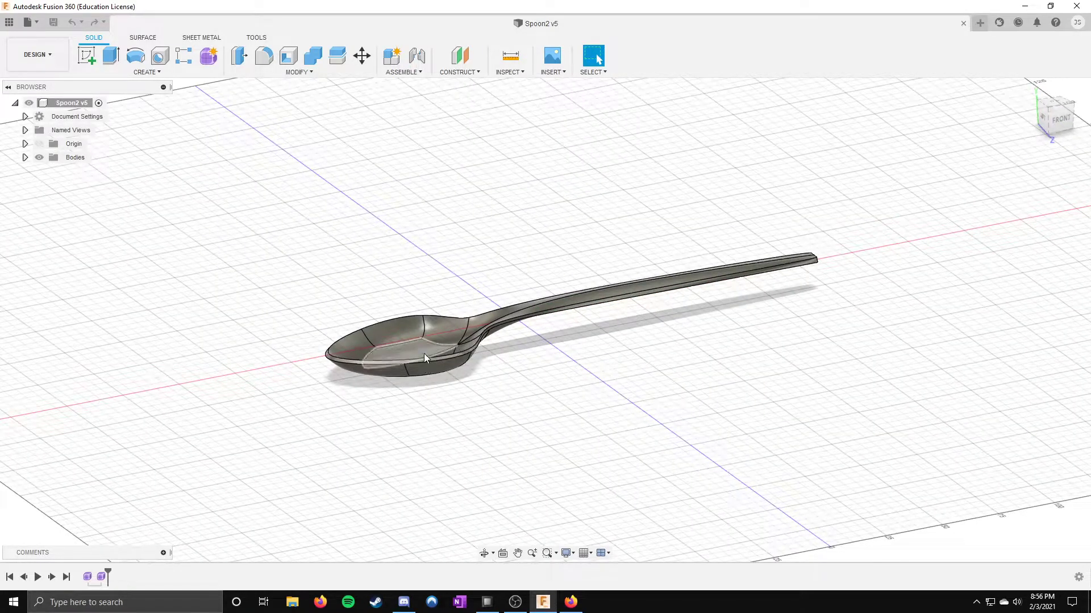
{"action": "scroll", "coordinate": [424, 354], "scroll_direction": "up", "scroll_amount": 3}
{"action": "scroll", "coordinate": [424, 353], "scroll_direction": "up", "scroll_amount": 2}
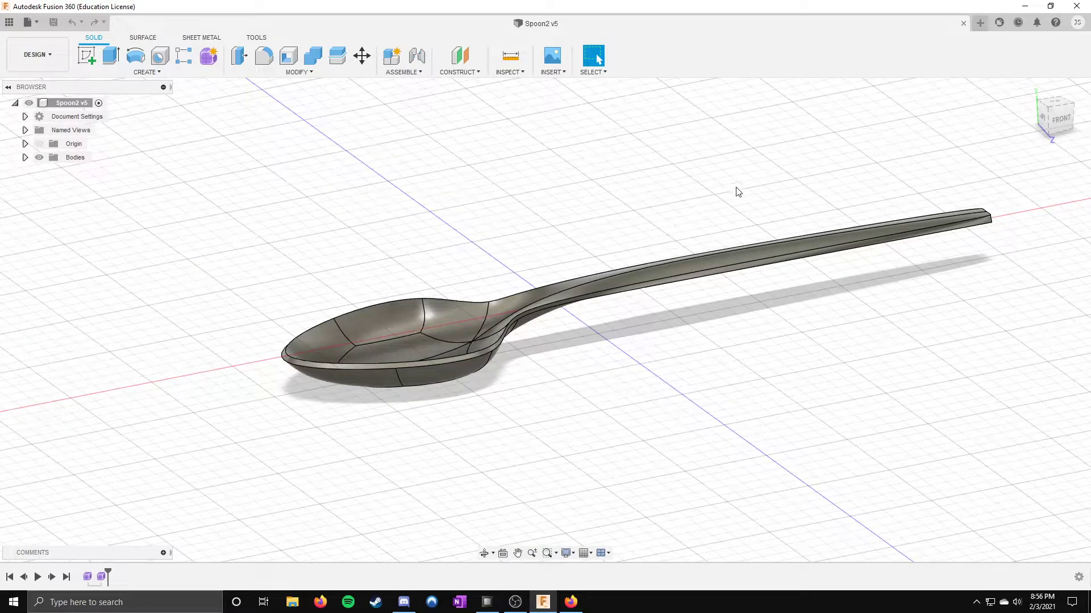
Step: Start a new design and create a form in it
{"action": "left_click", "coordinate": [981, 22]}
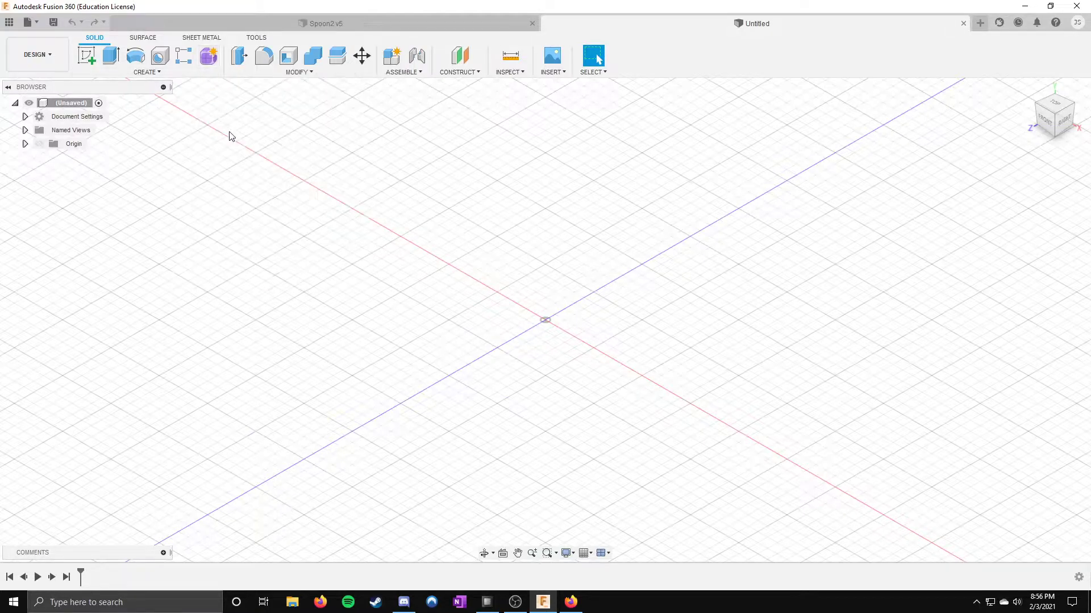
{"action": "left_click", "coordinate": [209, 56]}
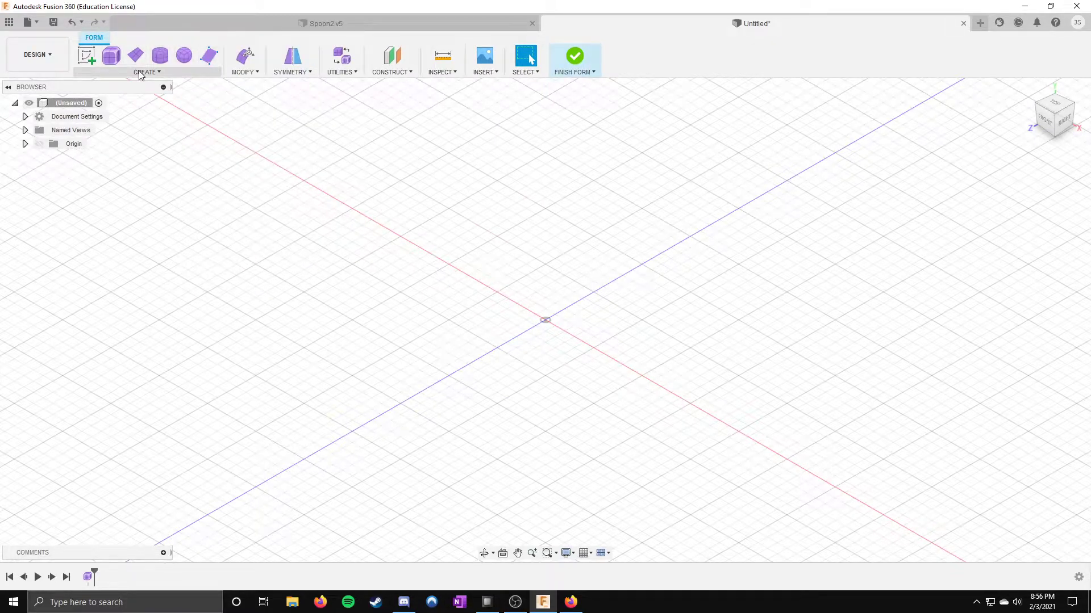
Step: Draw a four-sided face for the spoon tip on the horizontal plane, starting on the centre axis about 150 mm from the origin
{"action": "left_click", "coordinate": [209, 55]}
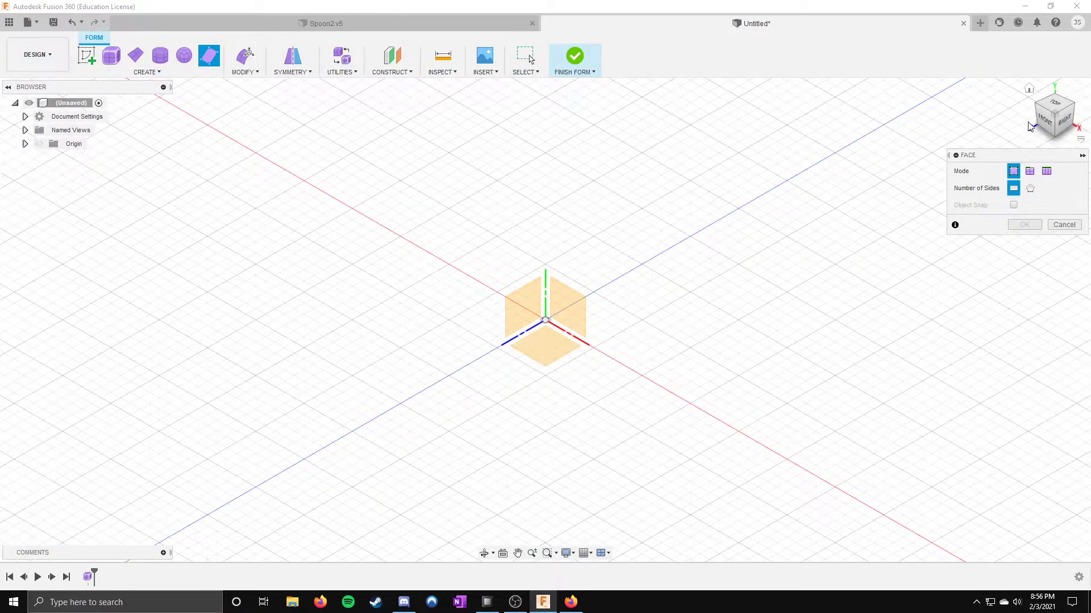
{"action": "left_click", "coordinate": [1058, 107]}
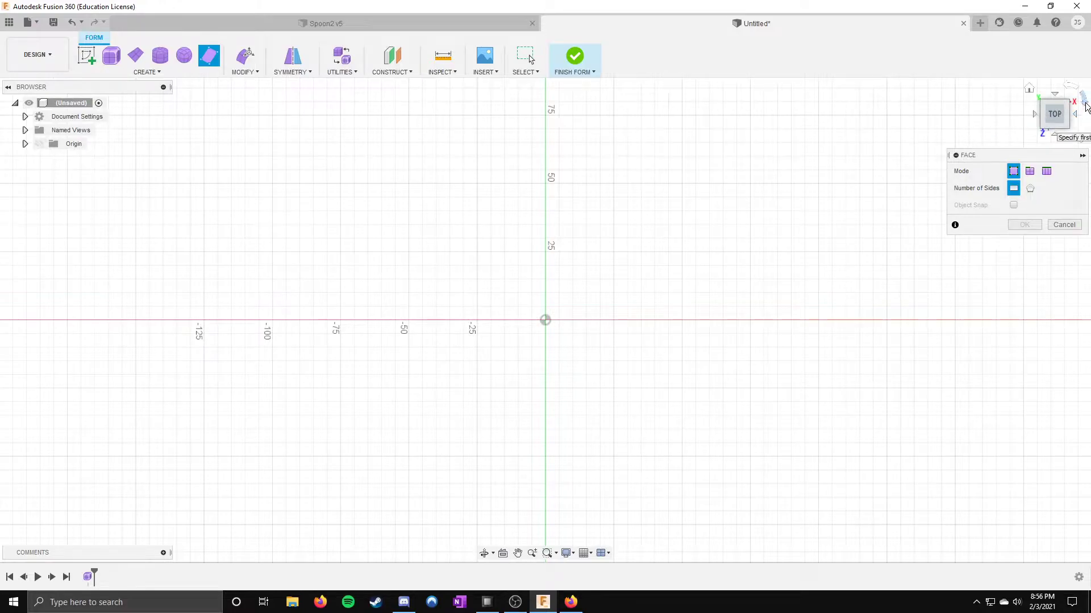
{"action": "left_click", "coordinate": [1073, 90]}
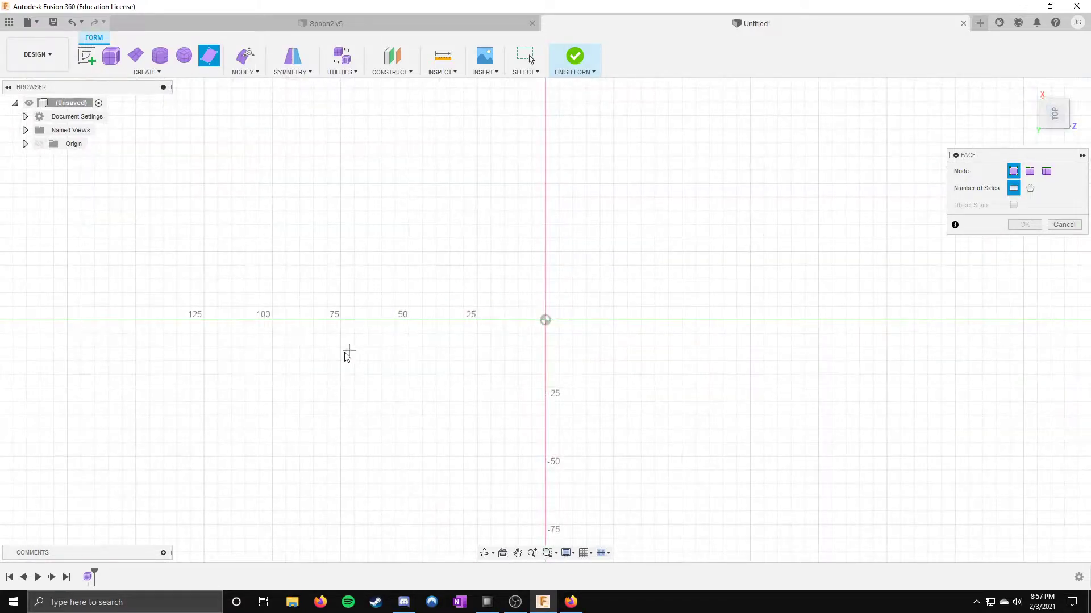
{"action": "left_click", "coordinate": [137, 320]}
{"action": "left_click", "coordinate": [163, 293]}
{"action": "left_click", "coordinate": [179, 302]}
{"action": "left_click", "coordinate": [157, 321]}
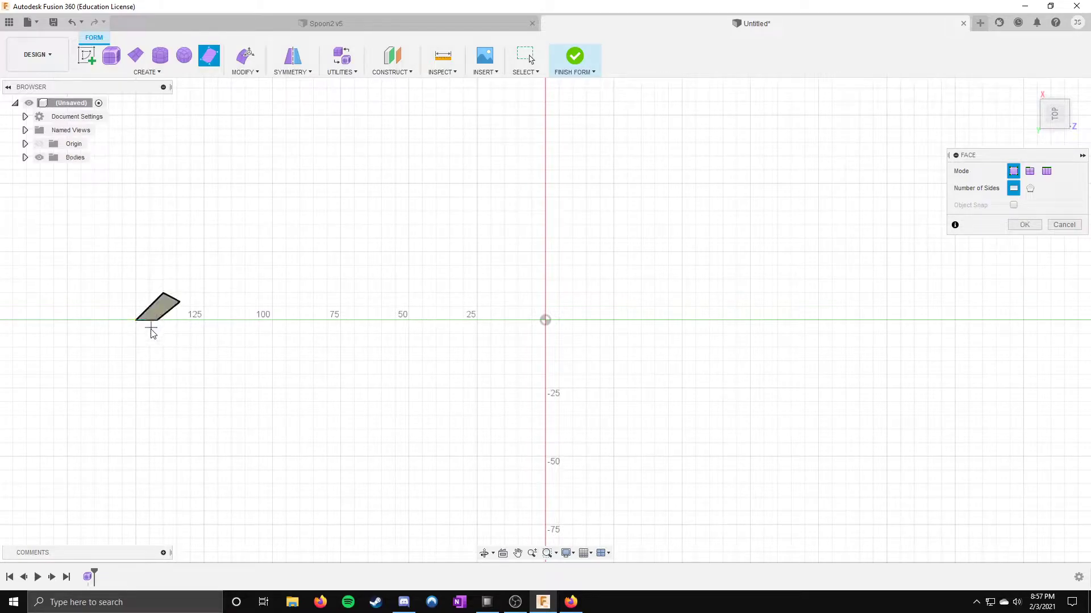
Step: Add two connected four-sided faces for the bowl's outer rim, returning to the centre axis about 105 mm from the origin
{"action": "left_click", "coordinate": [164, 294]}
{"action": "left_click", "coordinate": [223, 284]}
{"action": "left_click", "coordinate": [222, 301]}
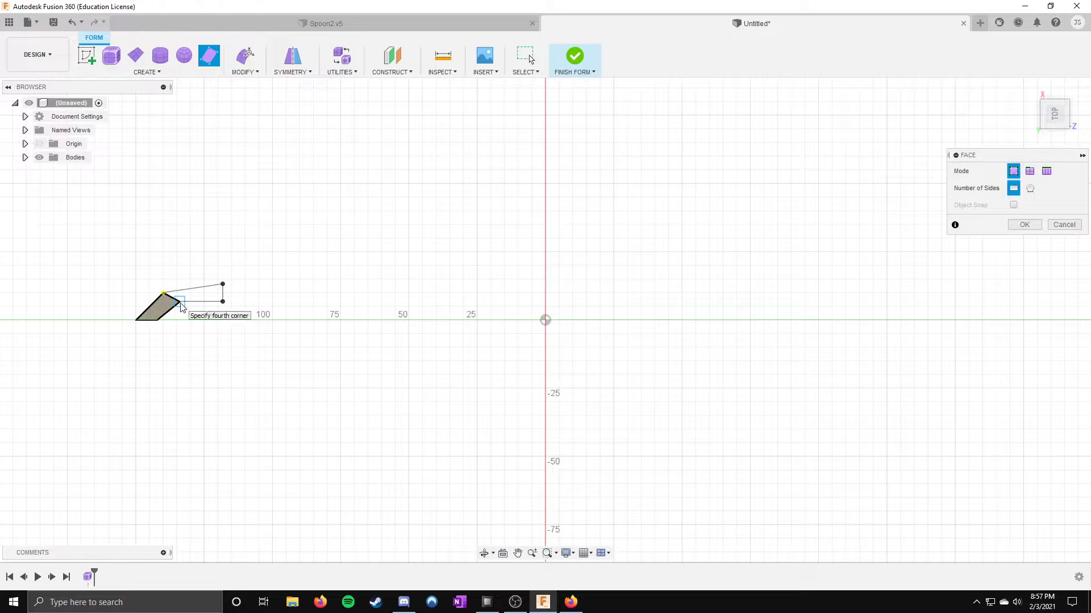
{"action": "left_click", "coordinate": [180, 300]}
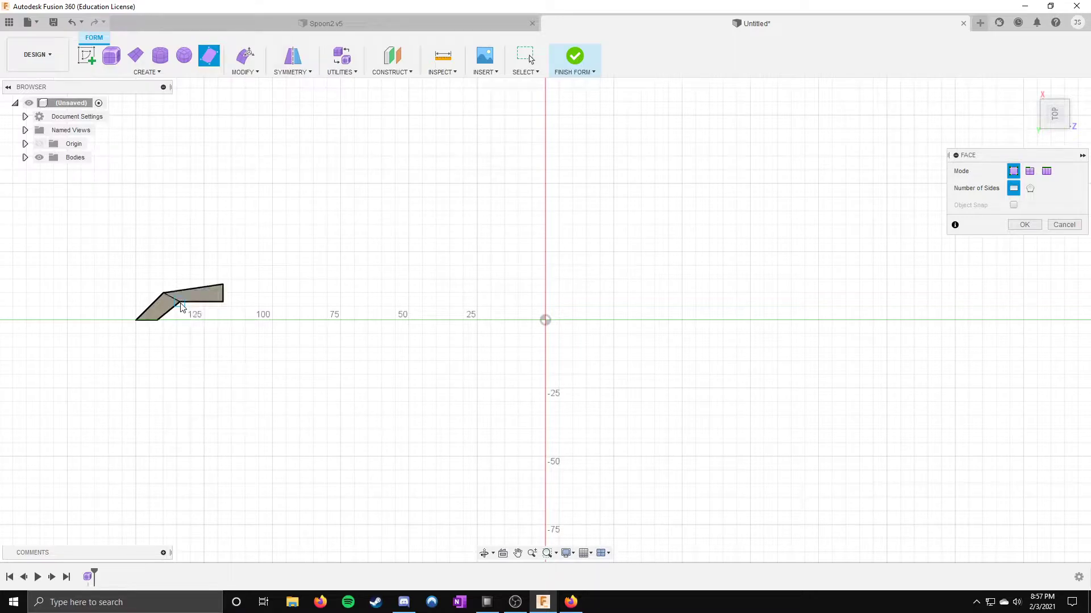
{"action": "left_click", "coordinate": [227, 288]}
{"action": "left_click", "coordinate": [259, 307]}
{"action": "left_click", "coordinate": [259, 320]}
{"action": "left_click", "coordinate": [223, 301]}
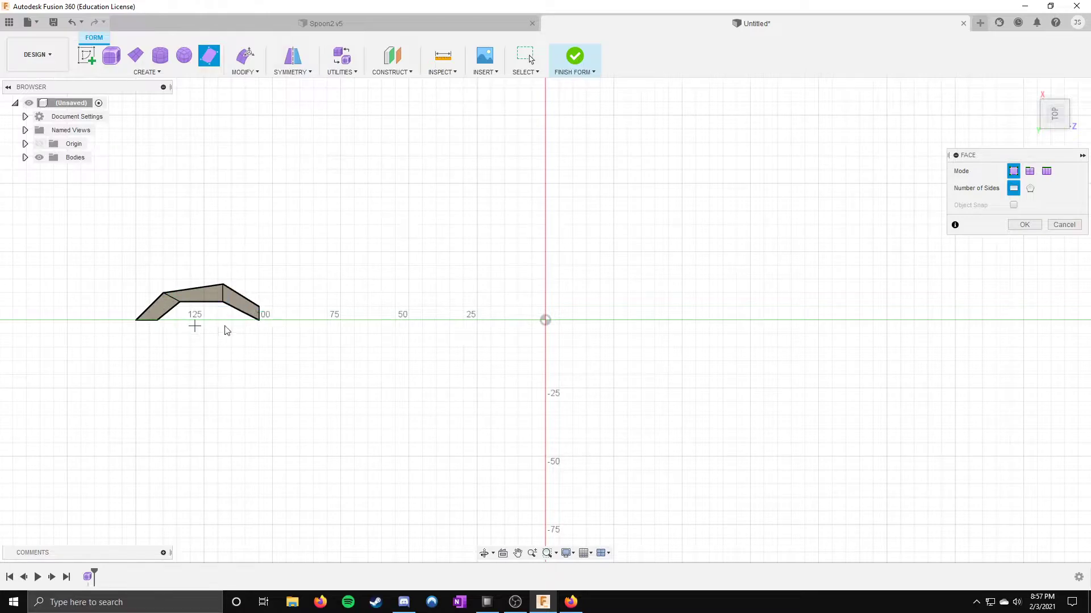
Step: Add two four-sided handle faces about 5 mm wide along the centre axis, meeting about 60 mm from the origin and ending at it
{"action": "left_click", "coordinate": [260, 307]}
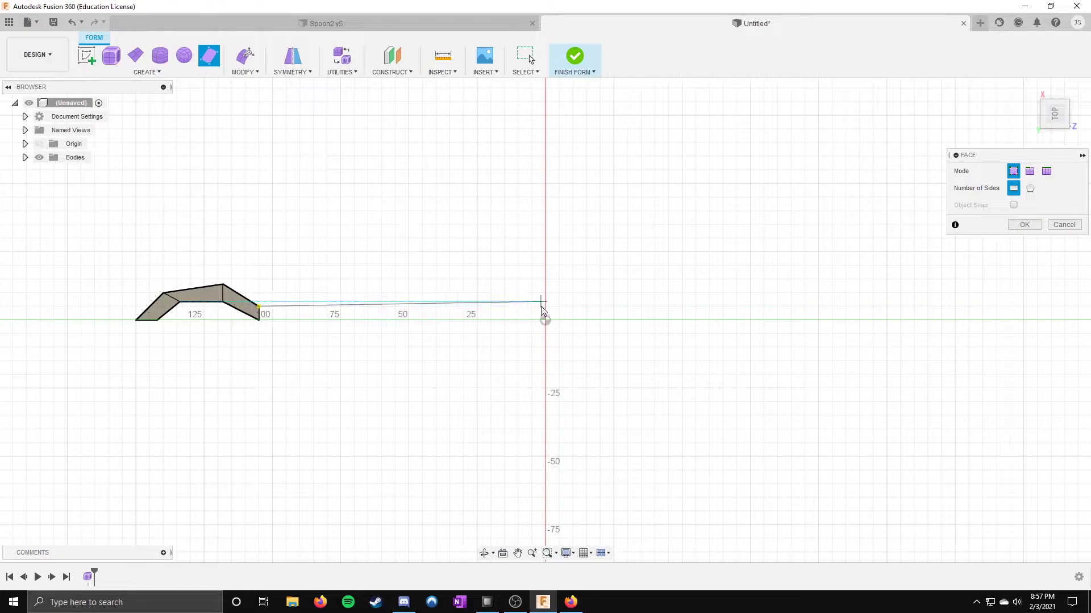
{"action": "left_click", "coordinate": [382, 307]}
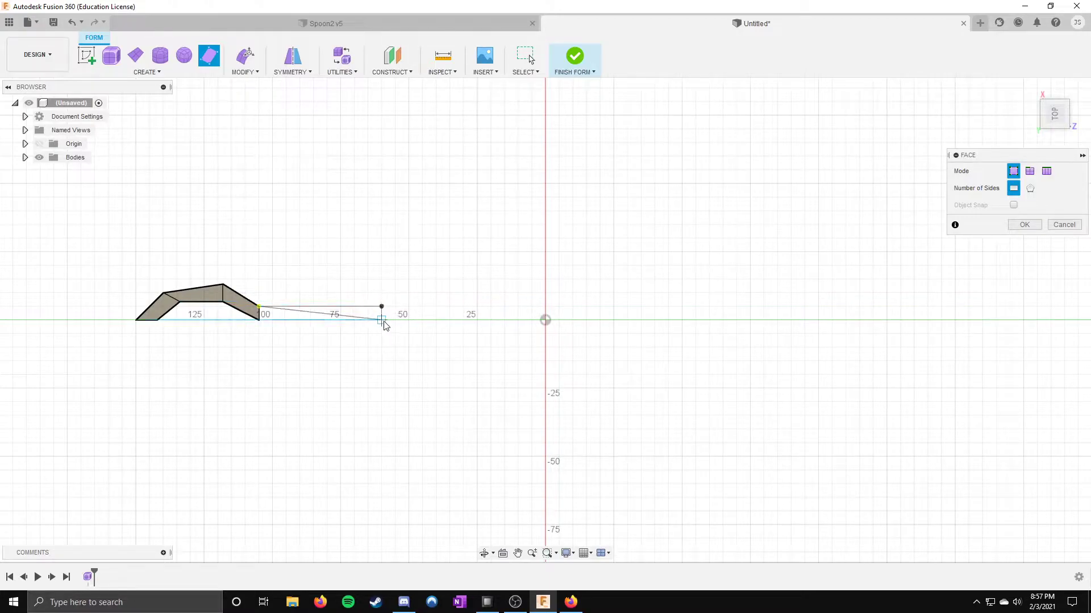
{"action": "left_click", "coordinate": [381, 321]}
{"action": "left_click", "coordinate": [259, 320]}
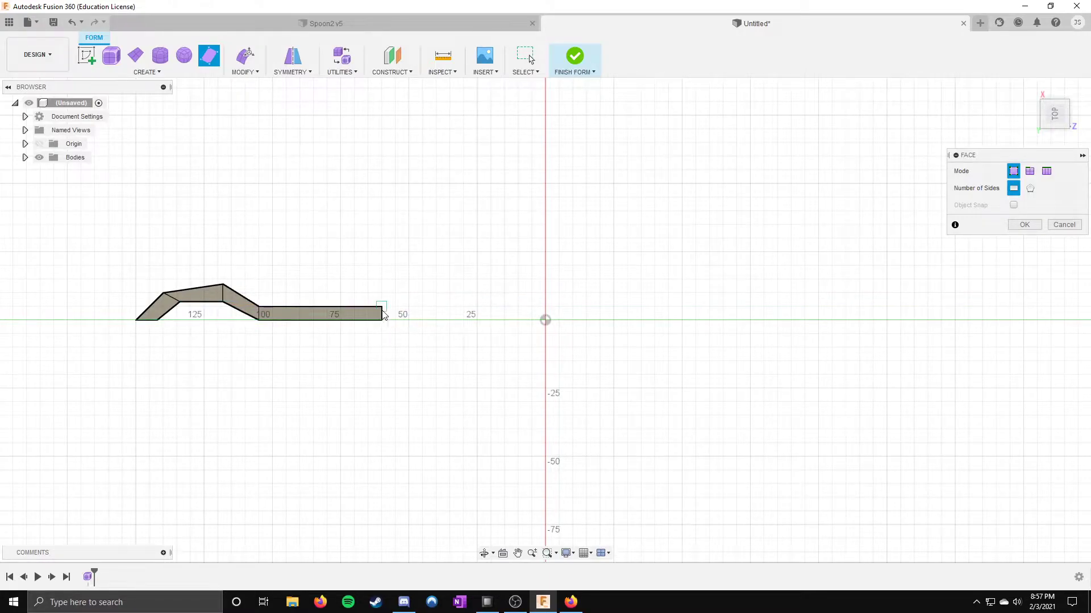
{"action": "left_click", "coordinate": [382, 306]}
{"action": "left_click", "coordinate": [546, 306]}
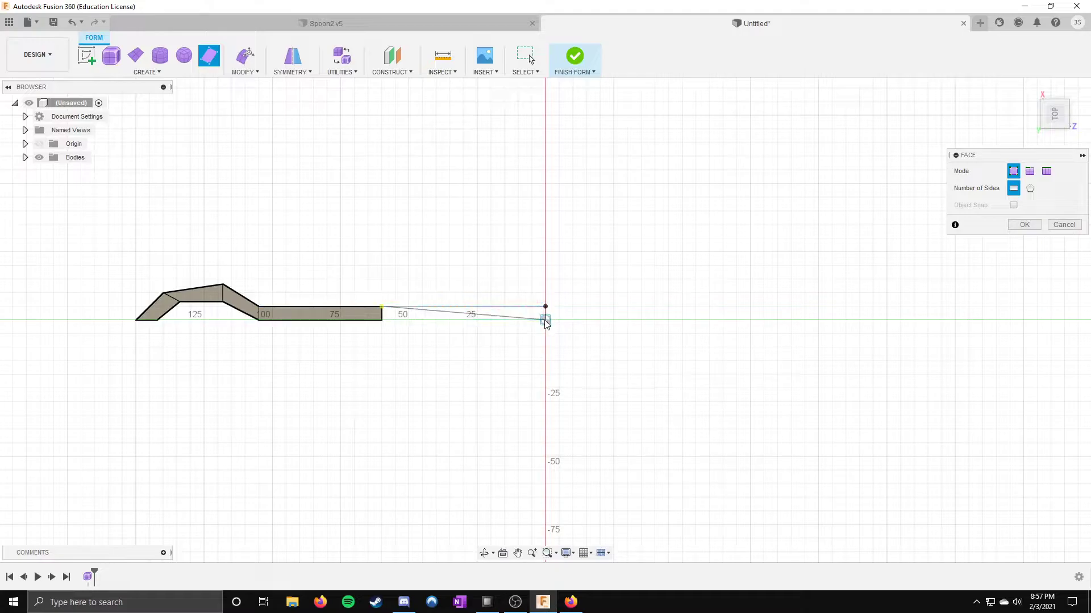
{"action": "left_click", "coordinate": [546, 321]}
{"action": "left_click", "coordinate": [382, 320]}
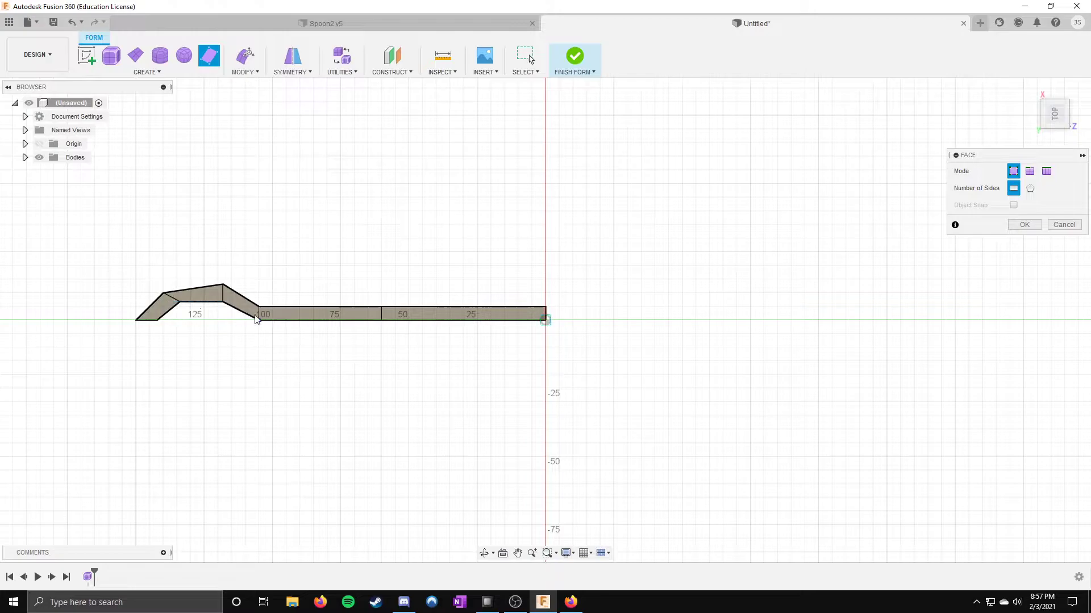
Step: Fill the bowl's centre with a four-sided face through the inner corners of the rim faces and finish creating faces
{"action": "left_click", "coordinate": [157, 320]}
{"action": "left_click", "coordinate": [180, 302]}
{"action": "left_click", "coordinate": [223, 302]}
{"action": "left_click", "coordinate": [259, 320]}
{"action": "scroll", "coordinate": [121, 295], "scroll_direction": "down", "scroll_amount": 1}
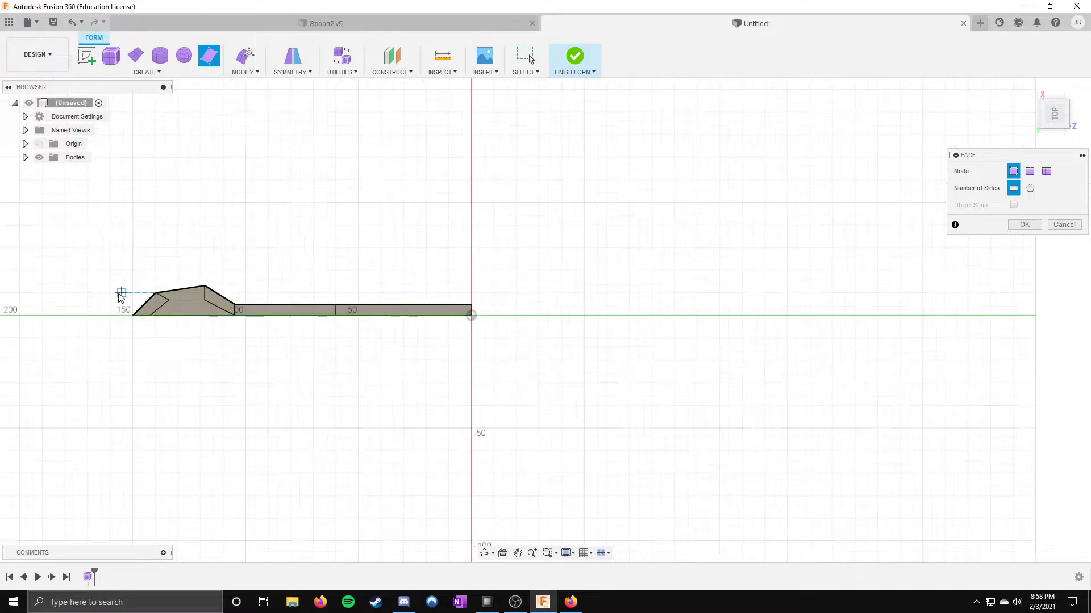
{"action": "scroll", "coordinate": [119, 294], "scroll_direction": "up", "scroll_amount": 2}
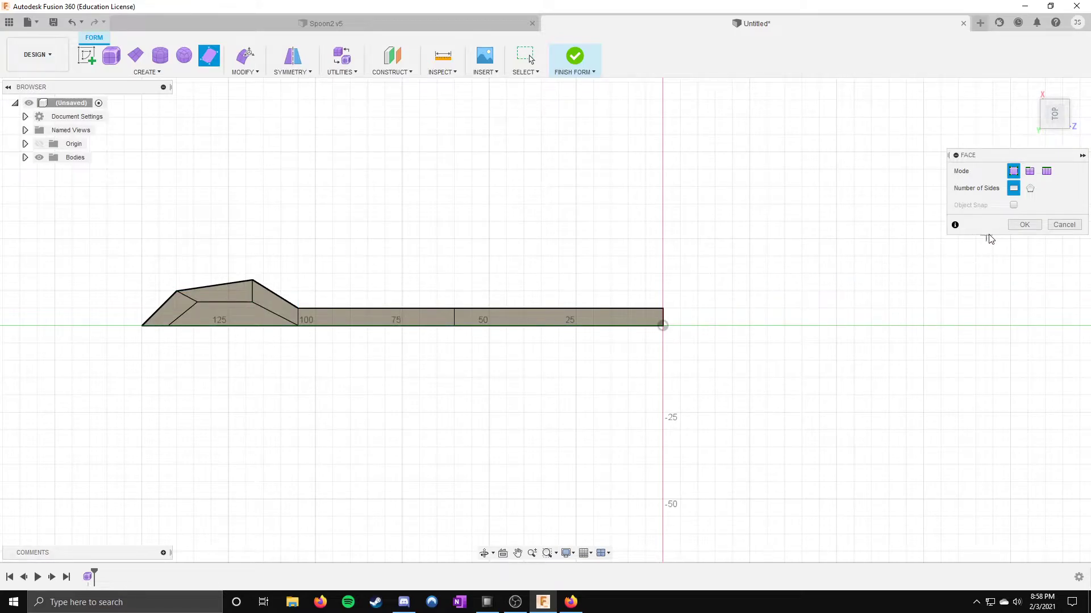
{"action": "left_click", "coordinate": [1023, 225]}
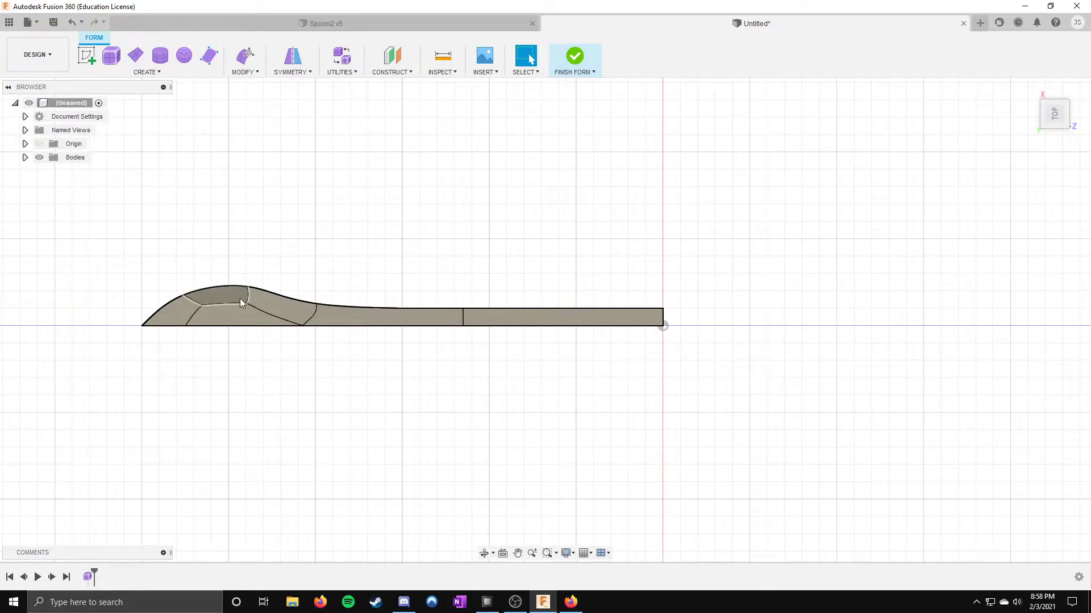
Step: Mirror-duplicate the half spoon body across the vertical origin plane along its centreline, with Weld on and a 0.01 mm tolerance
{"action": "left_click", "coordinate": [294, 72]}
{"action": "left_click", "coordinate": [293, 72]}
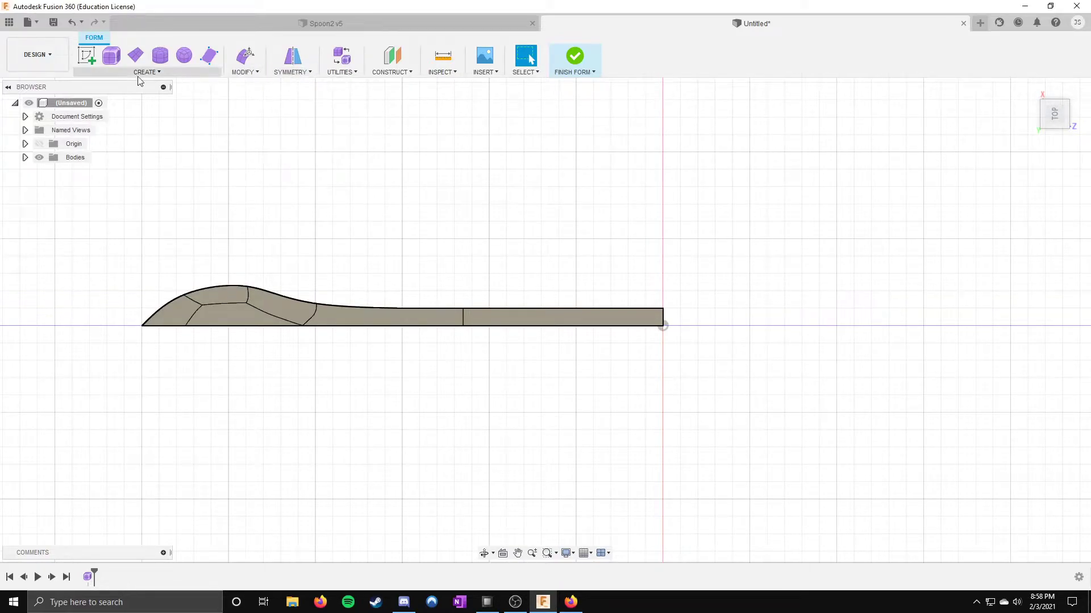
{"action": "left_click", "coordinate": [295, 72]}
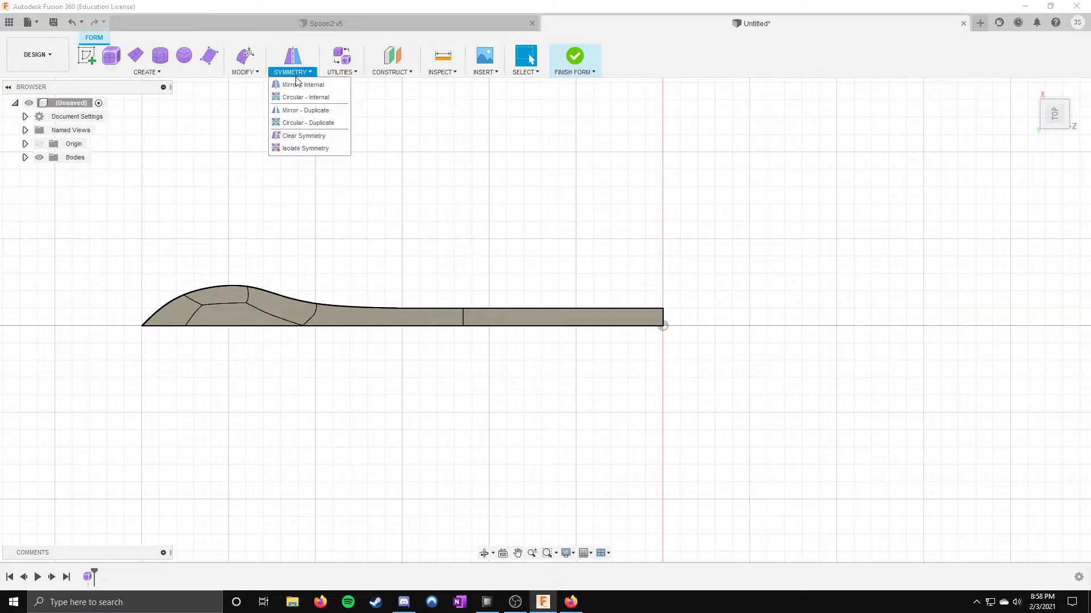
{"action": "left_click", "coordinate": [301, 112]}
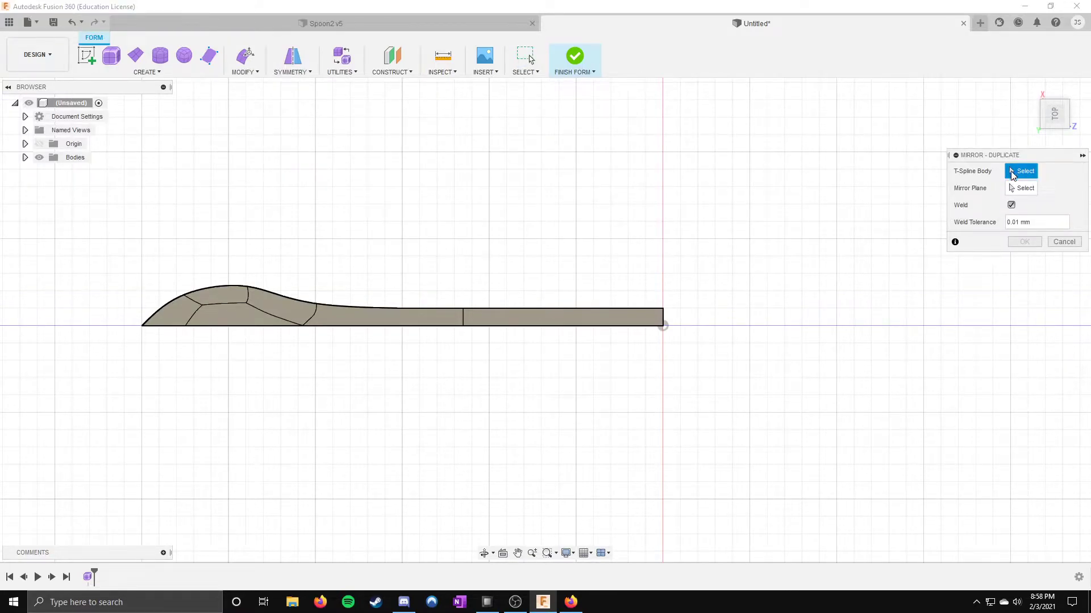
{"action": "left_click", "coordinate": [229, 321]}
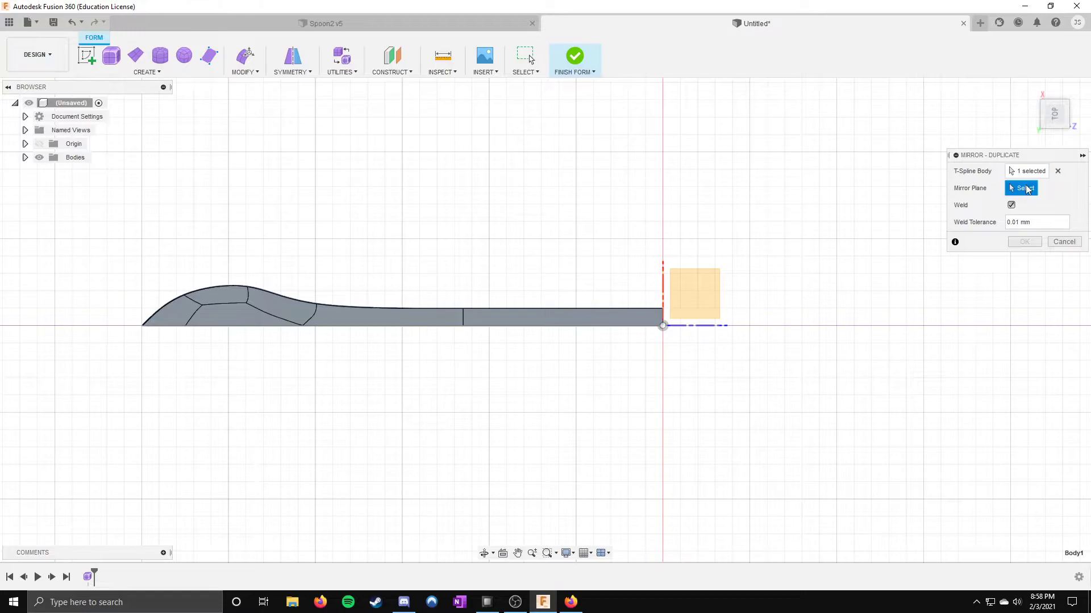
{"action": "left_click_drag", "start_coordinate": [1052, 113], "coordinate": [1051, 117]}
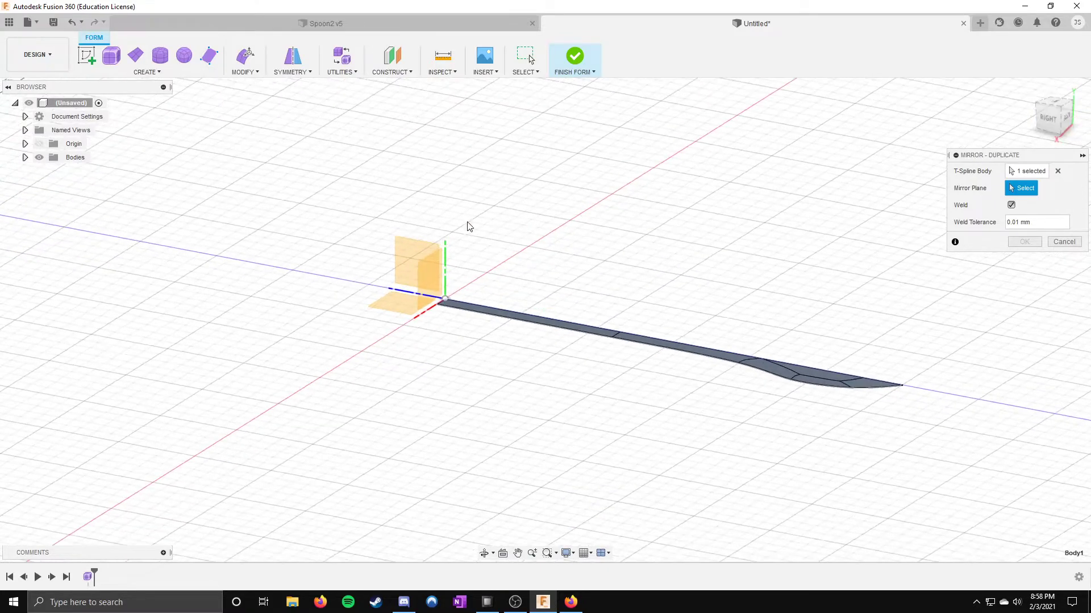
{"action": "left_click", "coordinate": [402, 282]}
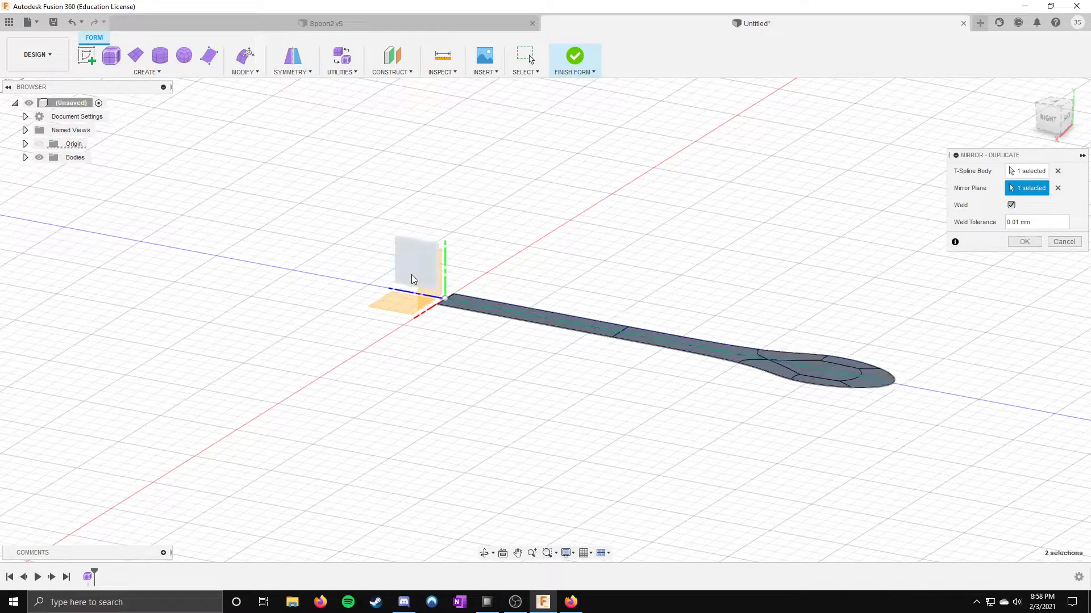
{"action": "mouse_move", "coordinate": [1054, 119]}
{"action": "left_mouse_down"}
{"action": "mouse_move", "coordinate": [979, 121]}
{"action": "mouse_move", "coordinate": [981, 158]}
{"action": "left_mouse_up"}
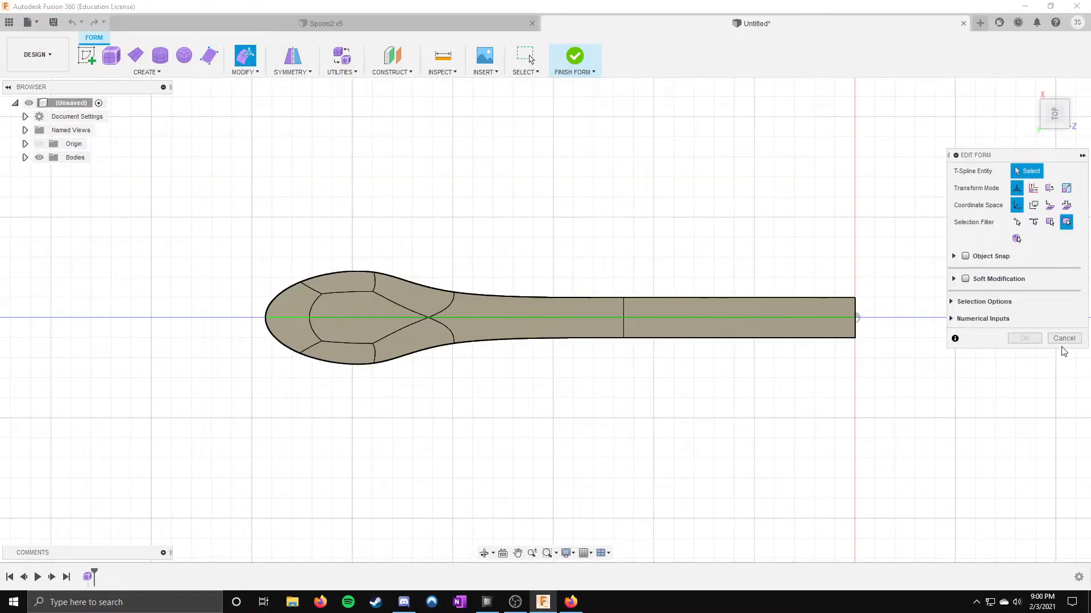
{"action": "left_click", "coordinate": [1064, 339]}
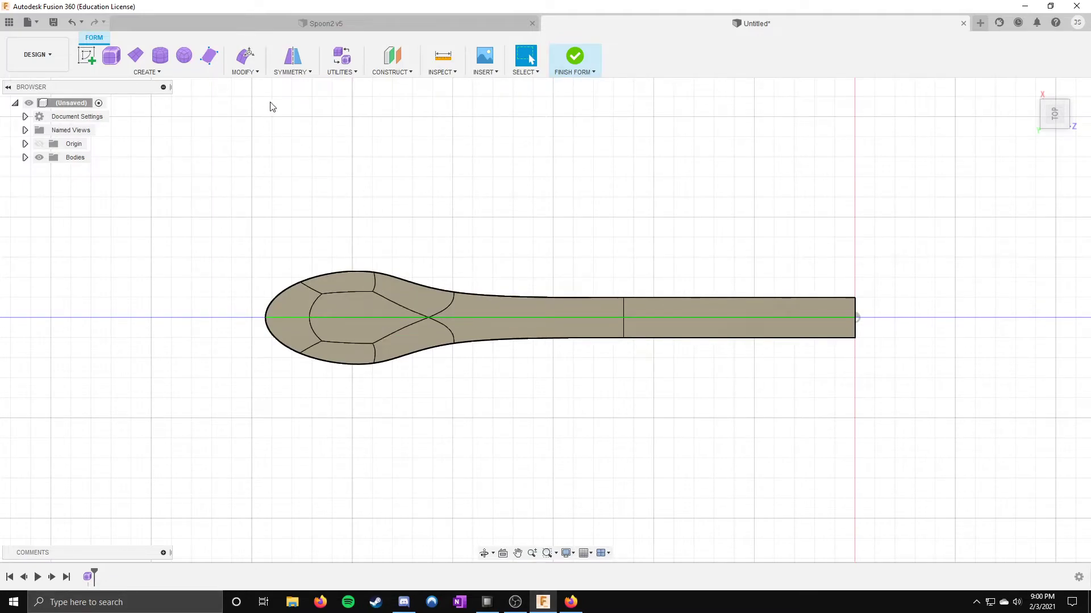
Step: Edit the form to move the outer edge vertex at the spoon's neck inward and about 2.8 mm towards the bowl
{"action": "left_click", "coordinate": [242, 57]}
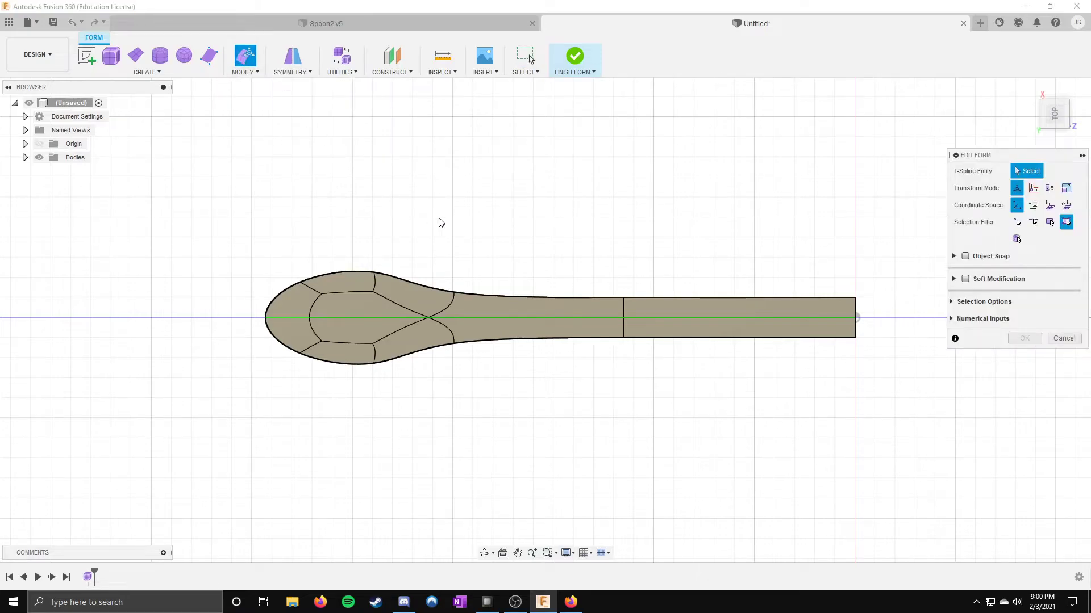
{"action": "left_click", "coordinate": [453, 295]}
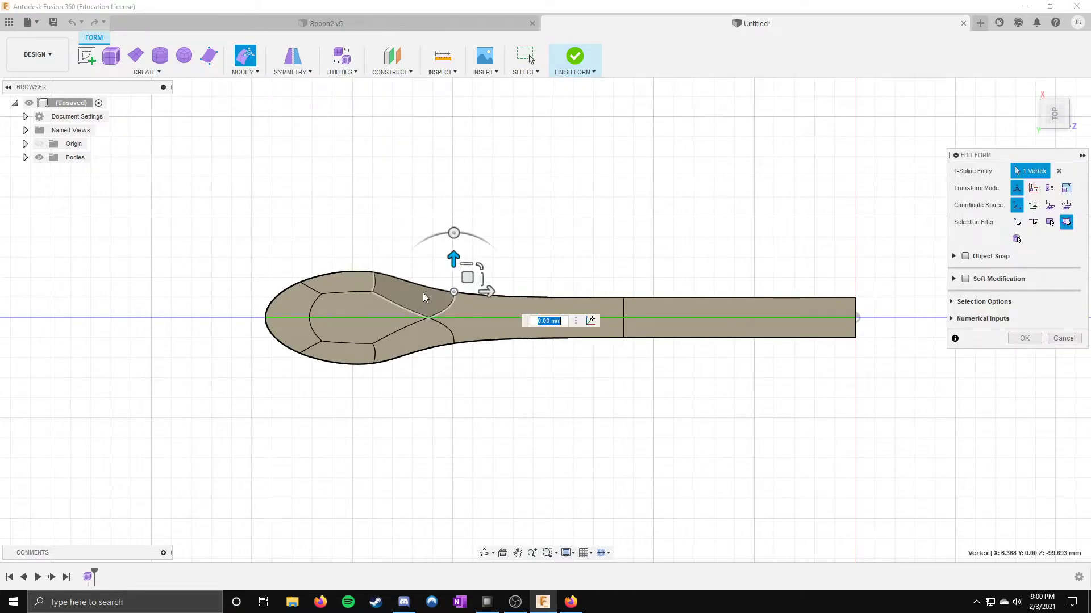
{"action": "type", "text": "3.033"}
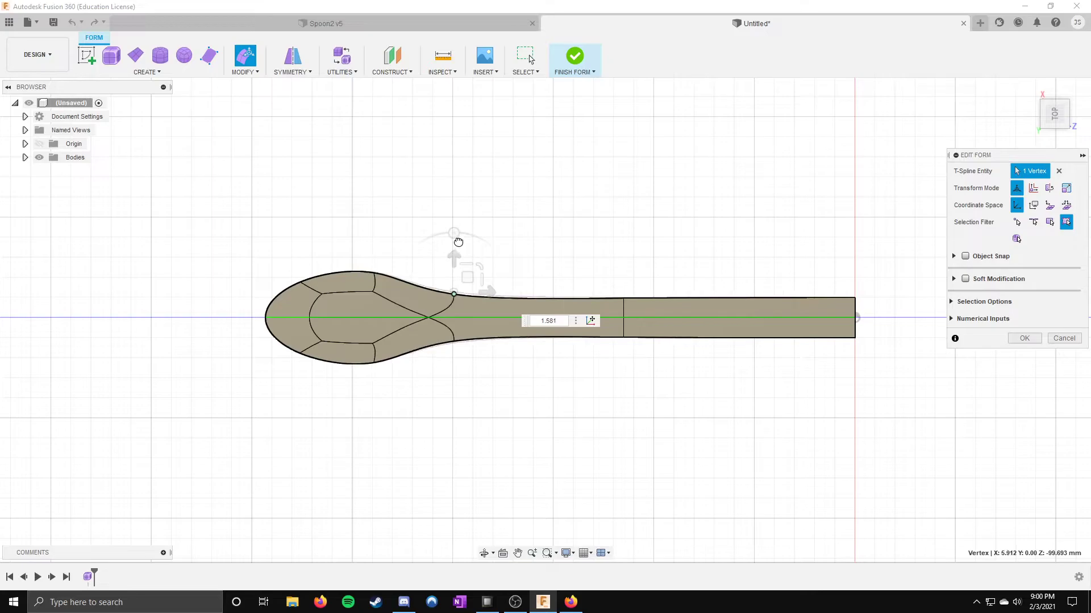
{"action": "mouse_move", "coordinate": [471, 284]}
{"action": "left_mouse_down"}
{"action": "mouse_move", "coordinate": [464, 299]}
{"action": "mouse_move", "coordinate": [421, 284]}
{"action": "mouse_move", "coordinate": [484, 288]}
{"action": "mouse_move", "coordinate": [447, 286]}
{"action": "mouse_move", "coordinate": [459, 290]}
{"action": "left_mouse_up"}
{"action": "left_click", "coordinate": [591, 325]}
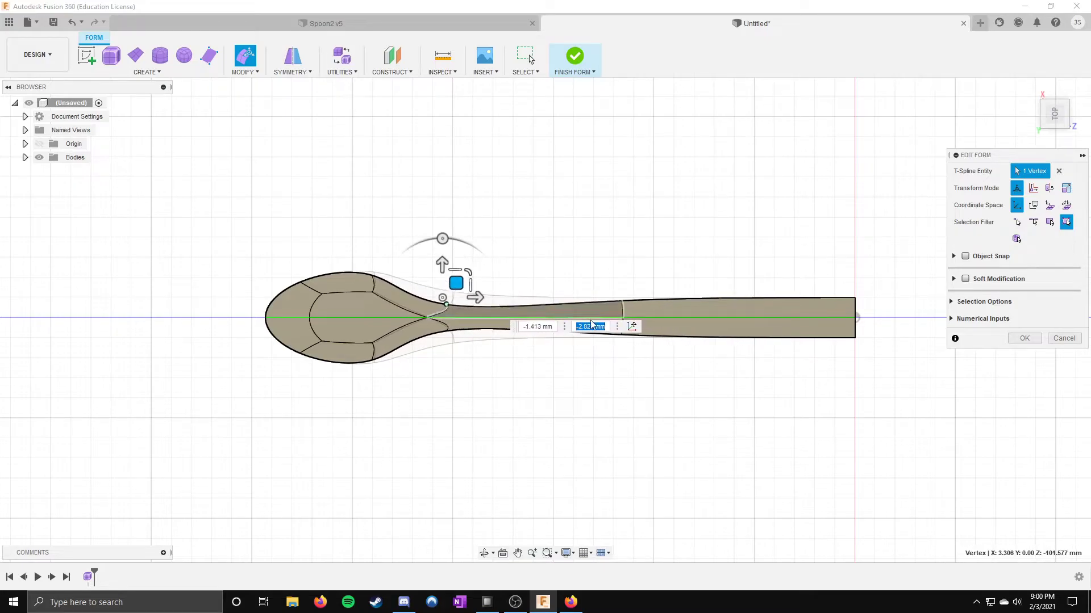
Step: Narrow the handle by moving its middle edge vertex about 2.3 mm inward and its end corner to about 3.2 mm from the centreline
{"action": "left_click", "coordinate": [623, 300]}
{"action": "left_click_drag", "start_coordinate": [636, 289], "coordinate": [643, 298]}
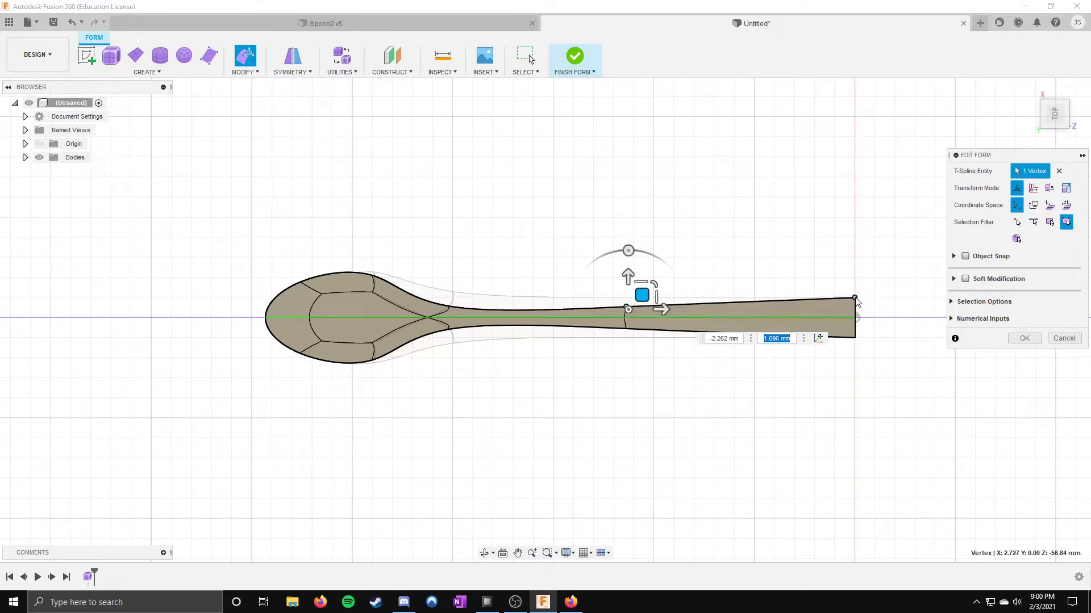
{"action": "left_click", "coordinate": [855, 298]}
{"action": "left_click_drag", "start_coordinate": [870, 285], "coordinate": [868, 316]}
{"action": "left_click", "coordinate": [855, 331]}
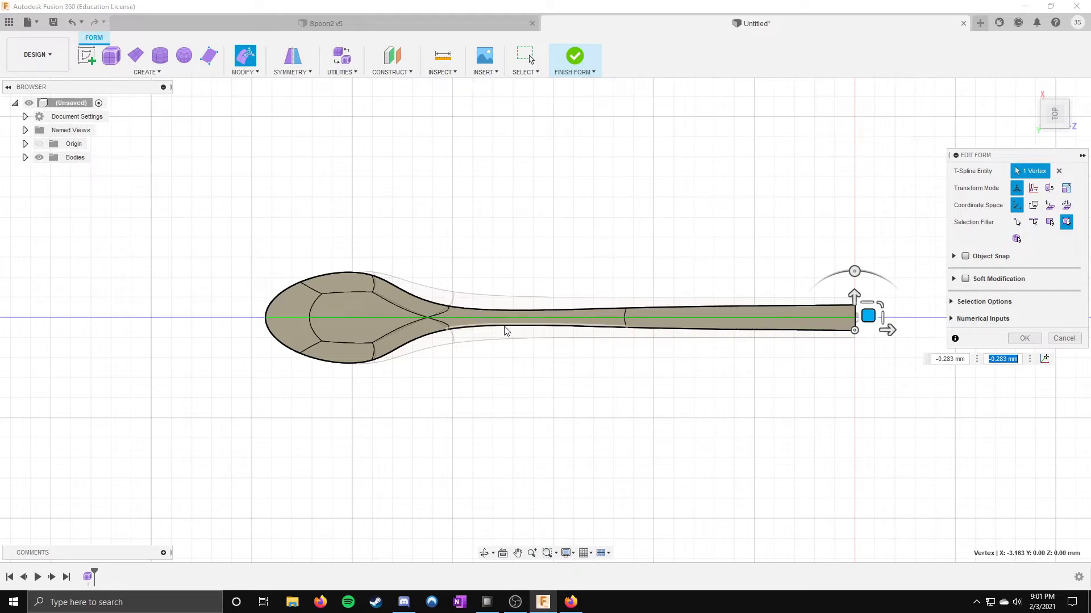
Step: Confirm the handle vertex edits and finish the form
{"action": "left_click", "coordinate": [1023, 339]}
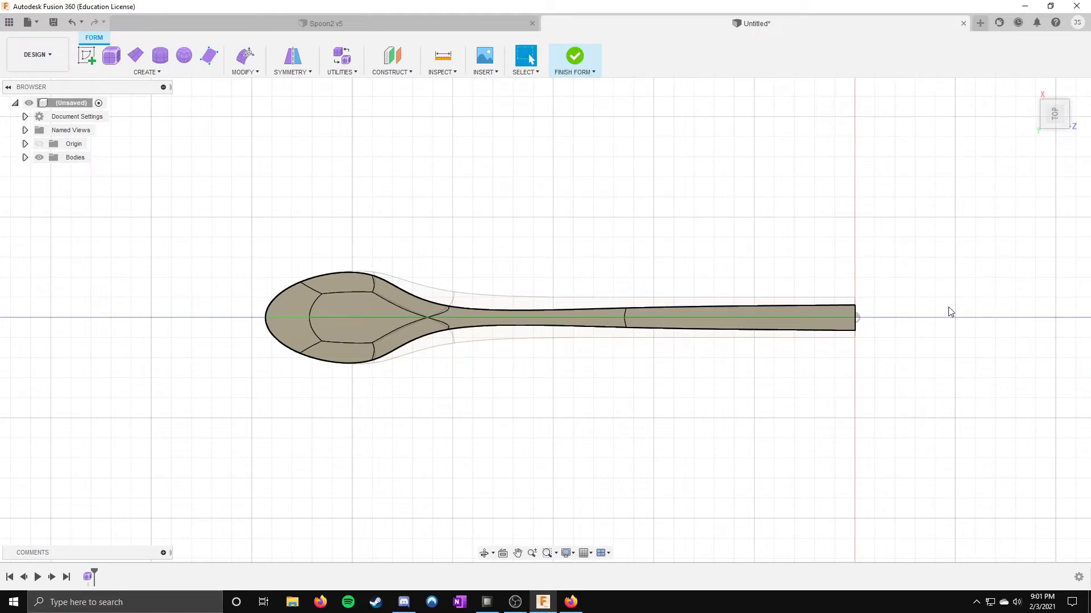
{"action": "left_click", "coordinate": [574, 59]}
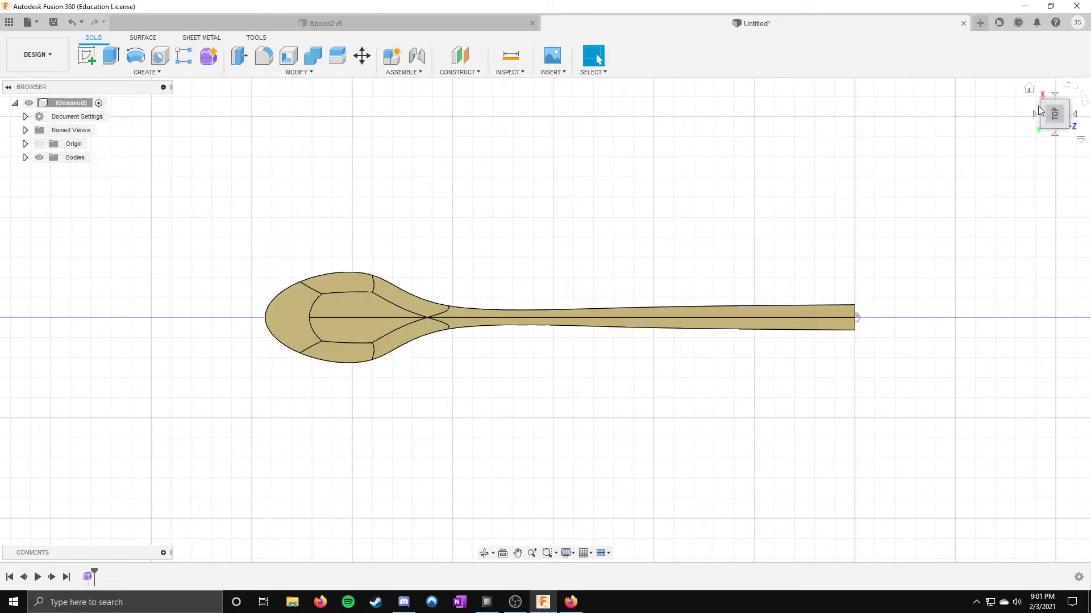
{"action": "left_click", "coordinate": [1031, 89]}
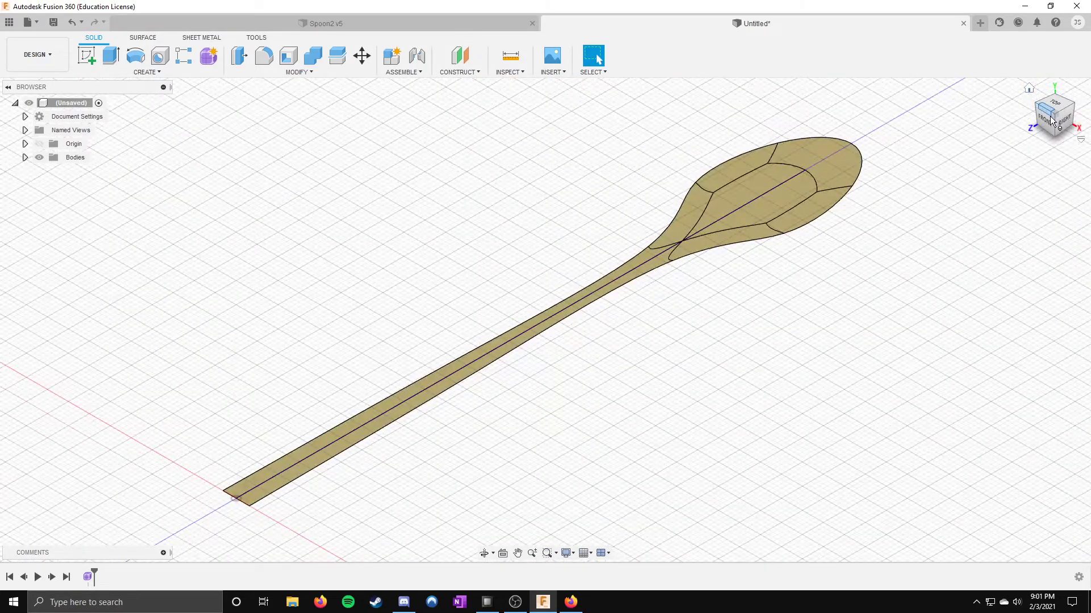
{"action": "left_click", "coordinate": [1072, 106]}
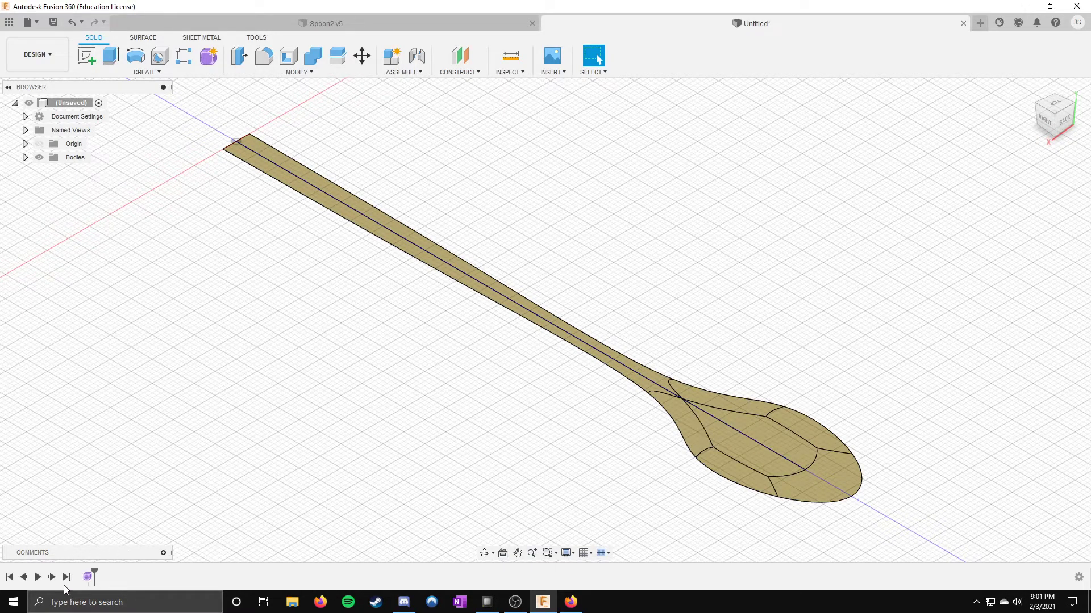
{"action": "left_click", "coordinate": [88, 577]}
{"action": "right_click", "coordinate": [88, 577]}
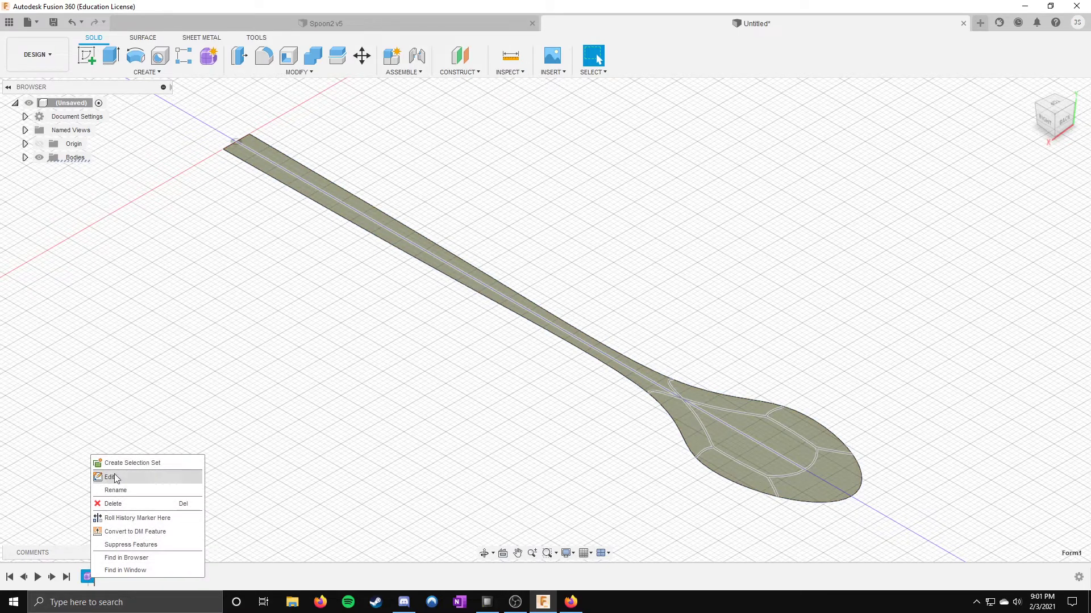
{"action": "left_click", "coordinate": [25, 157]}
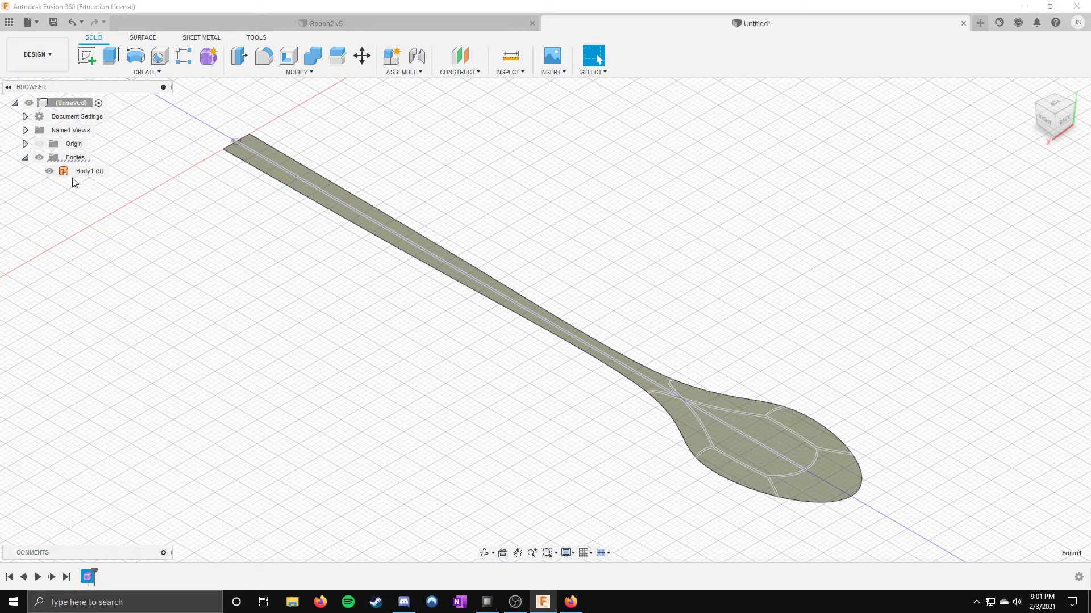
{"action": "left_click", "coordinate": [75, 171]}
{"action": "right_click", "coordinate": [77, 172]}
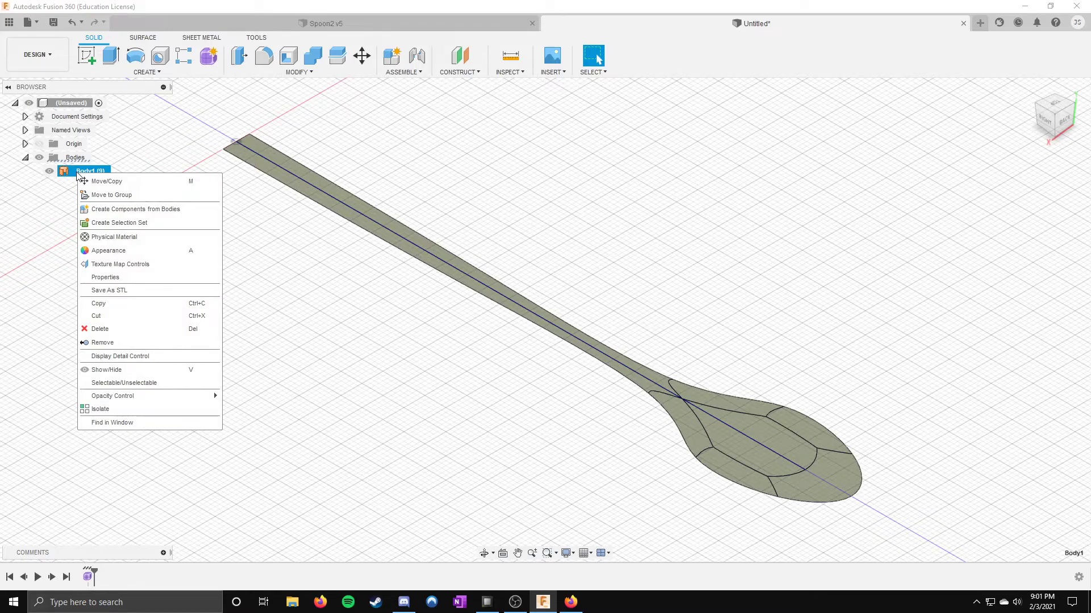
{"action": "key", "text": "Escape"}
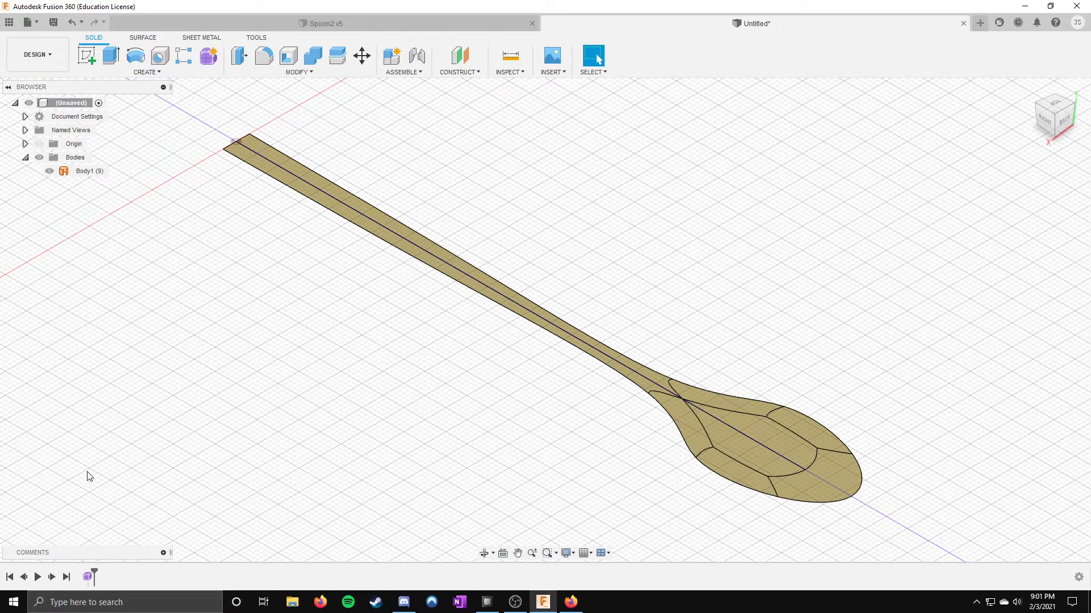
Step: Reopen the spoon form from the design history for editing
{"action": "right_click", "coordinate": [88, 579]}
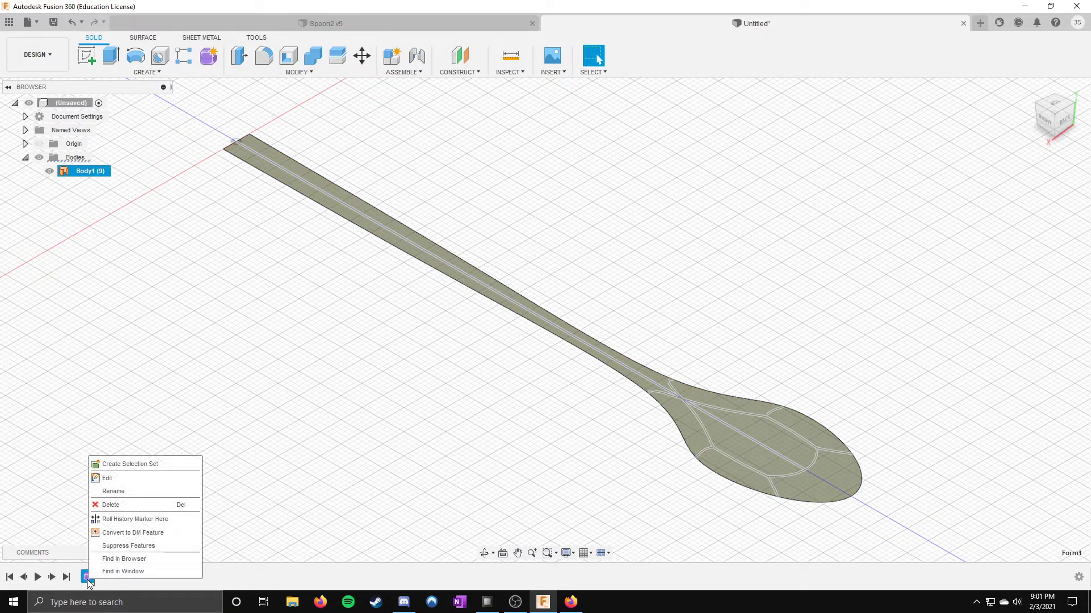
{"action": "left_click", "coordinate": [101, 479]}
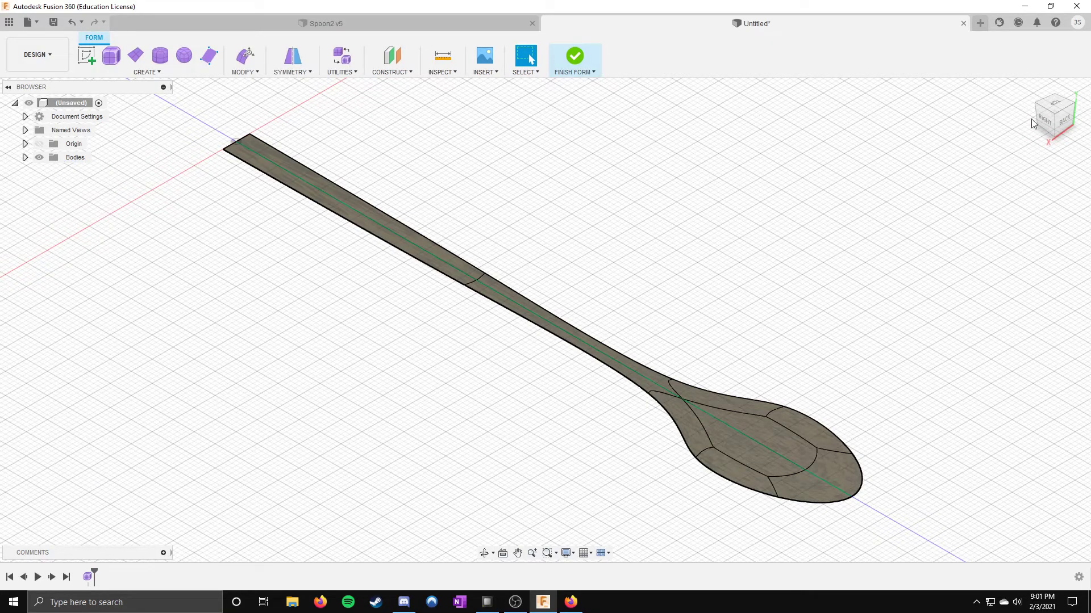
{"action": "left_click", "coordinate": [1054, 105]}
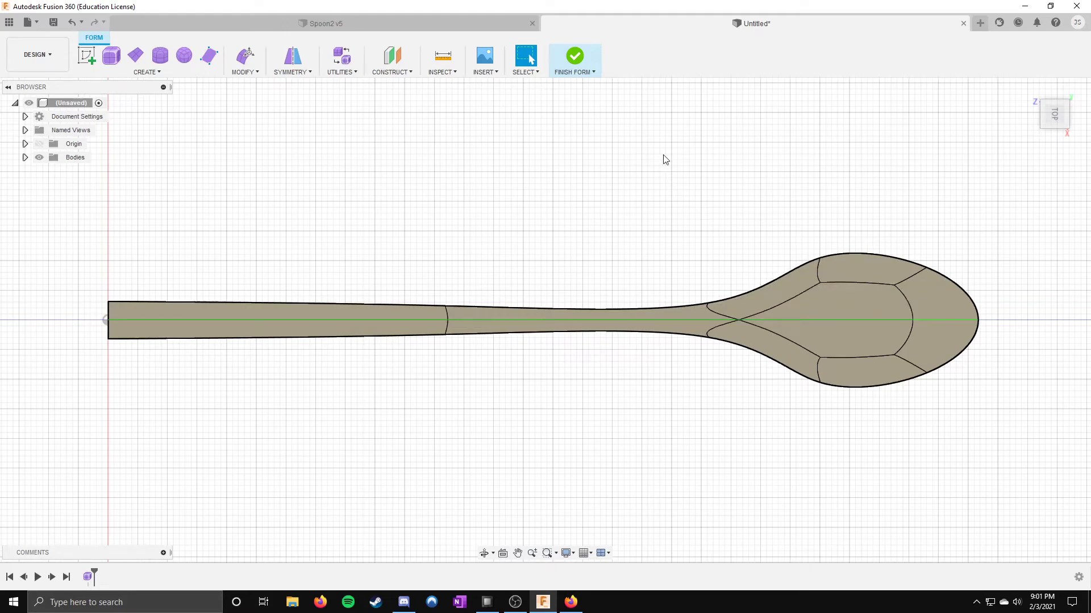
Step: Edit the form to lower the face at the bowl's centre 4 mm vertically, hollowing the bowl
{"action": "left_click", "coordinate": [244, 56]}
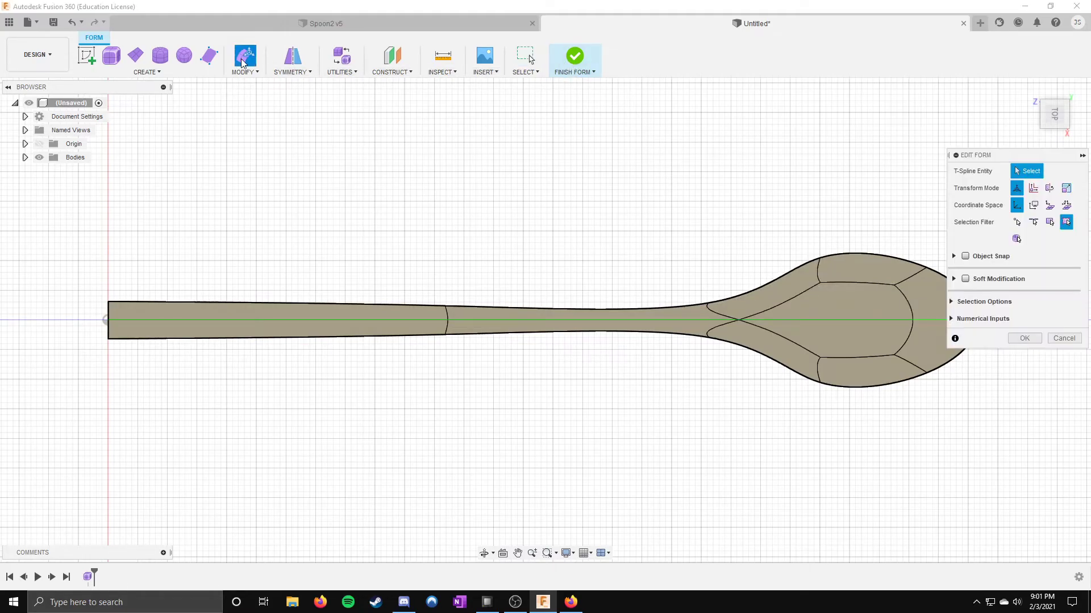
{"action": "left_click_drag", "start_coordinate": [1055, 116], "coordinate": [1014, 32]}
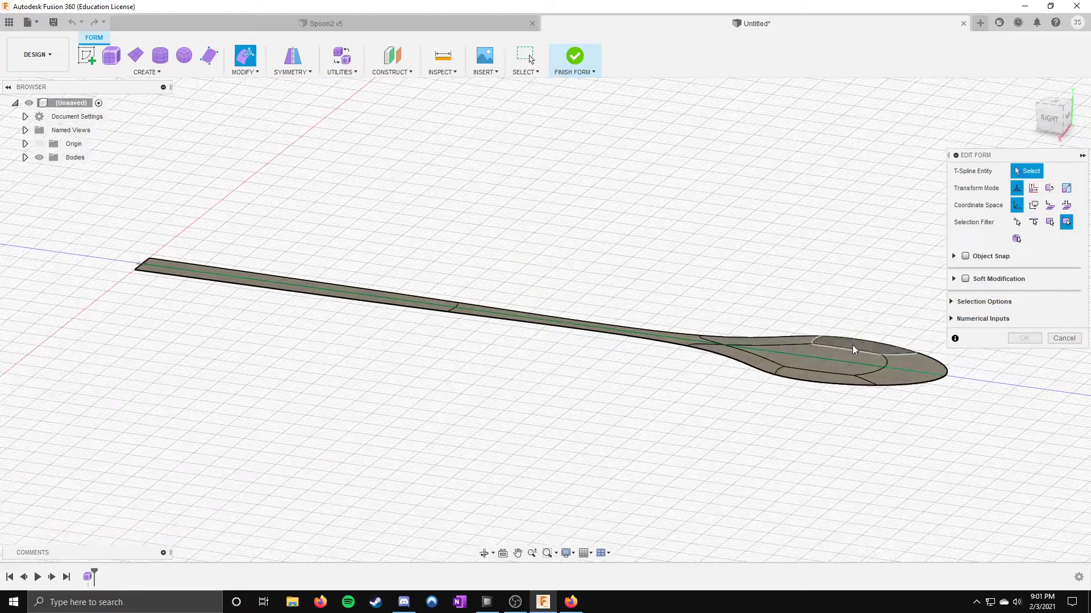
{"action": "left_click", "coordinate": [816, 370]}
{"action": "left_click_drag", "start_coordinate": [1051, 117], "coordinate": [1042, 122]}
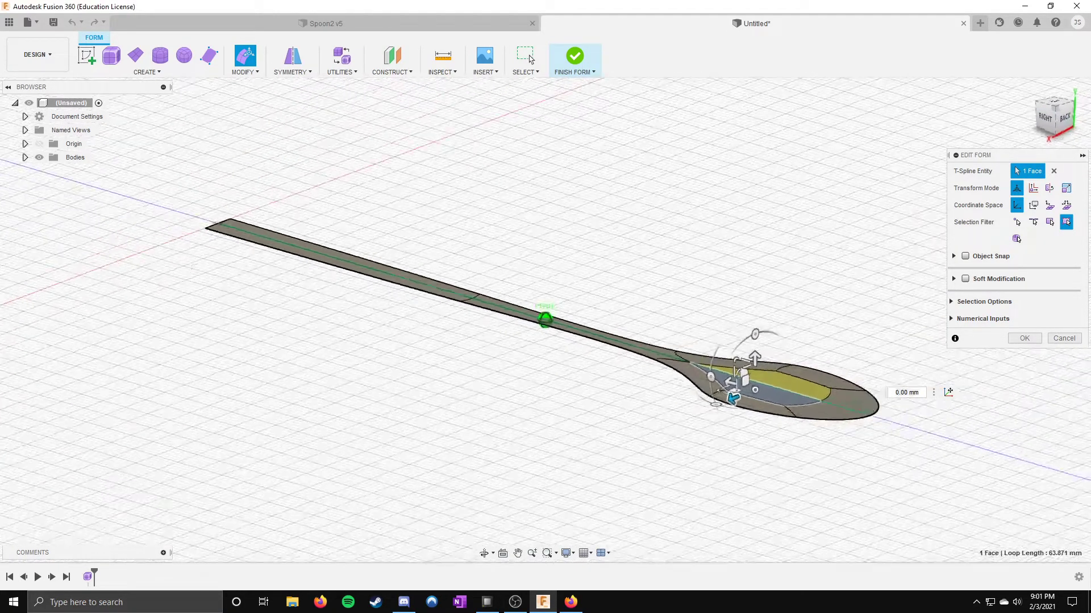
{"action": "middle_click_drag", "start_coordinate": [817, 357], "coordinate": [811, 357], "text": "shift"}
{"action": "left_click_drag", "start_coordinate": [746, 360], "coordinate": [744, 382]}
{"action": "mouse_move", "coordinate": [1069, 126]}
{"action": "left_mouse_down"}
{"action": "mouse_move", "coordinate": [1052, 109]}
{"action": "mouse_move", "coordinate": [1085, 114]}
{"action": "left_mouse_up"}
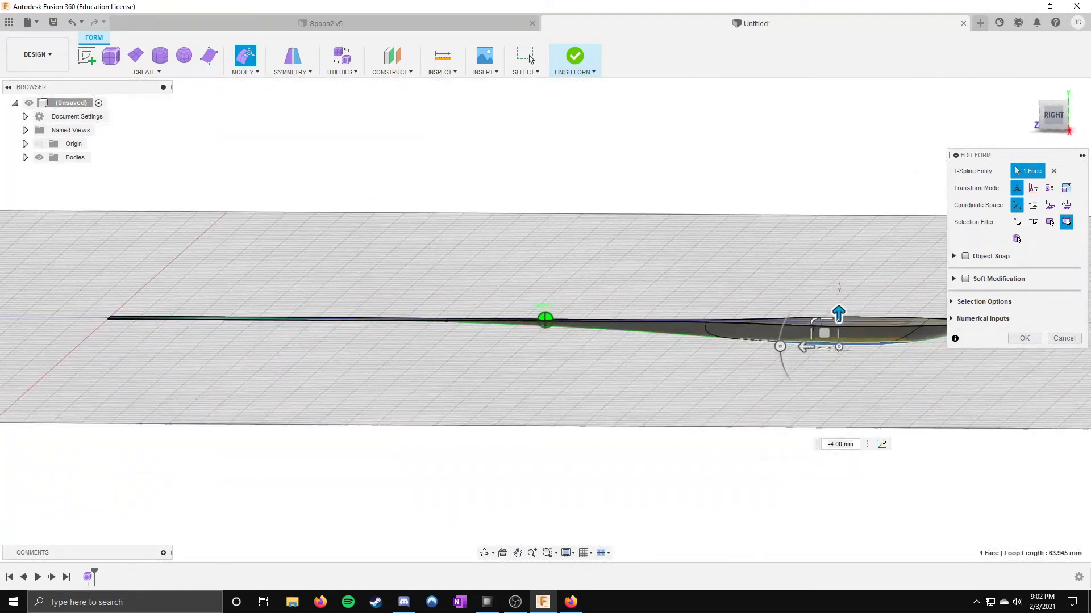
{"action": "mouse_move", "coordinate": [846, 312]}
{"action": "left_mouse_down"}
{"action": "mouse_move", "coordinate": [846, 330]}
{"action": "mouse_move", "coordinate": [846, 319]}
{"action": "left_mouse_up"}
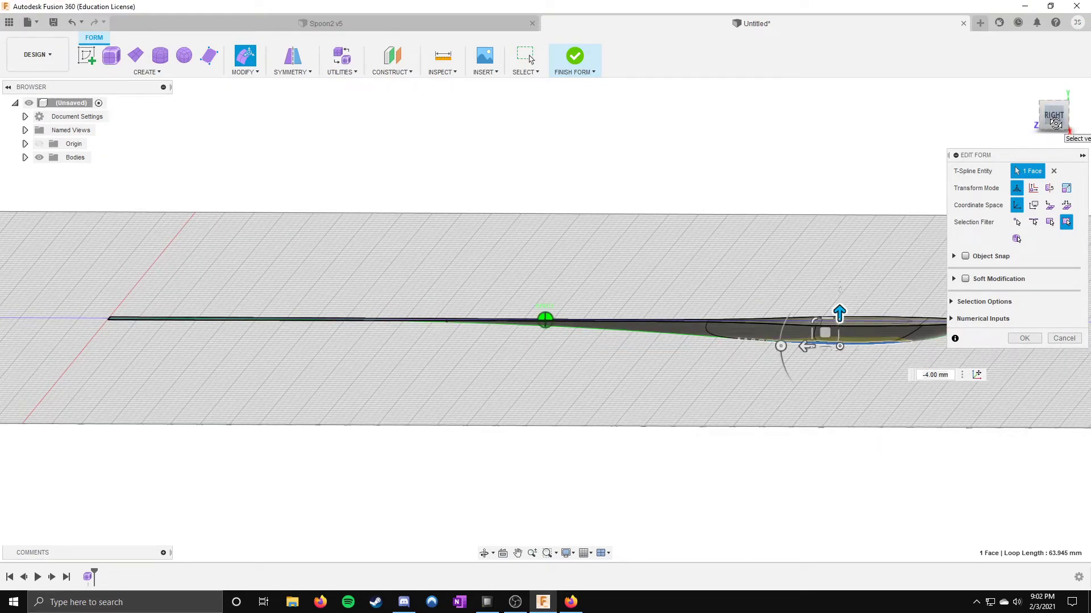
{"action": "left_click_drag", "start_coordinate": [1056, 123], "coordinate": [1037, 141]}
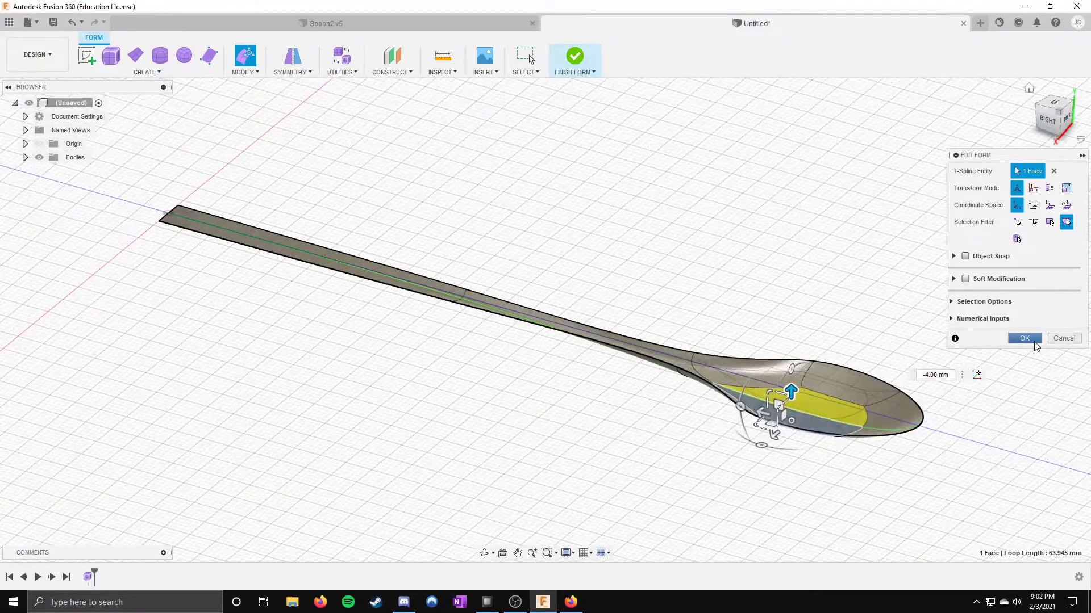
{"action": "left_click", "coordinate": [1024, 339]}
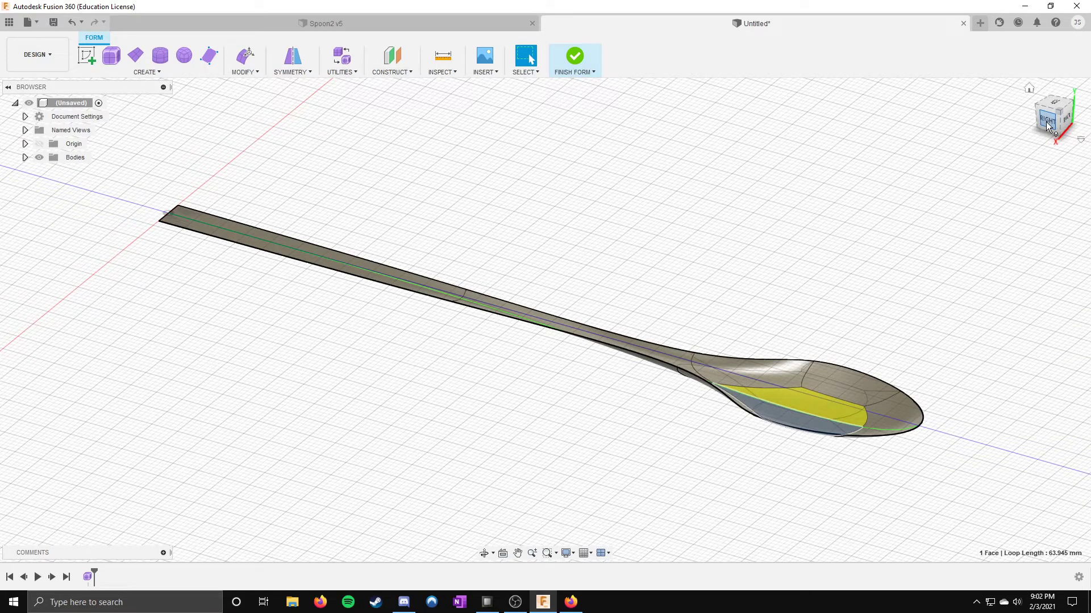
Step: Thicken the spoon's T-Spline body by 1 mm with the Sharp type and Normal direction
{"action": "mouse_move", "coordinate": [1048, 126]}
{"action": "left_mouse_down"}
{"action": "mouse_move", "coordinate": [1059, 102]}
{"action": "mouse_move", "coordinate": [1046, 121]}
{"action": "left_mouse_up"}
{"action": "left_click", "coordinate": [247, 71]}
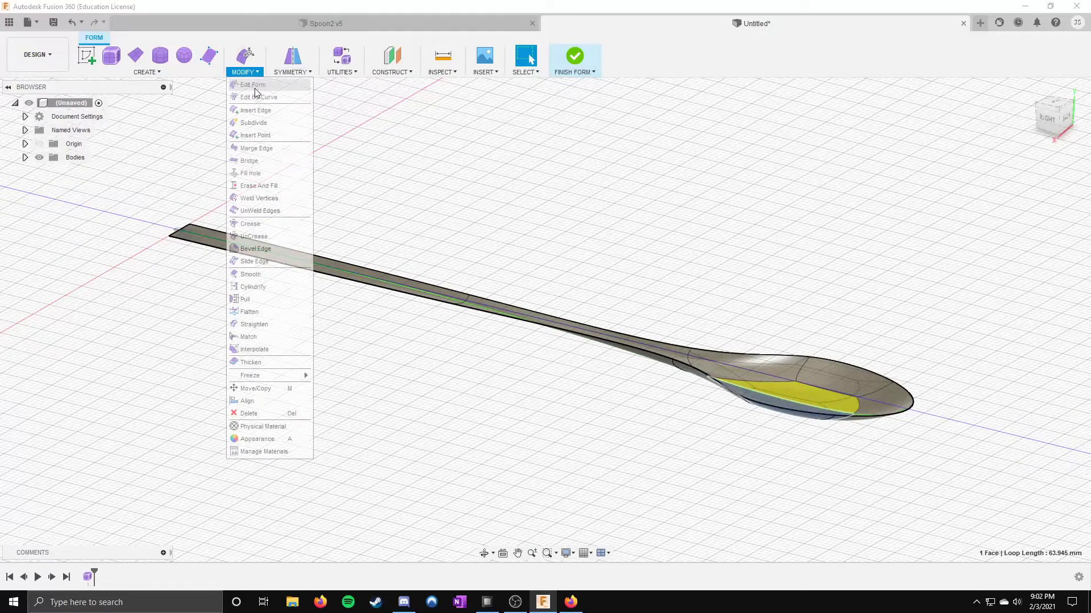
{"action": "left_click", "coordinate": [258, 364]}
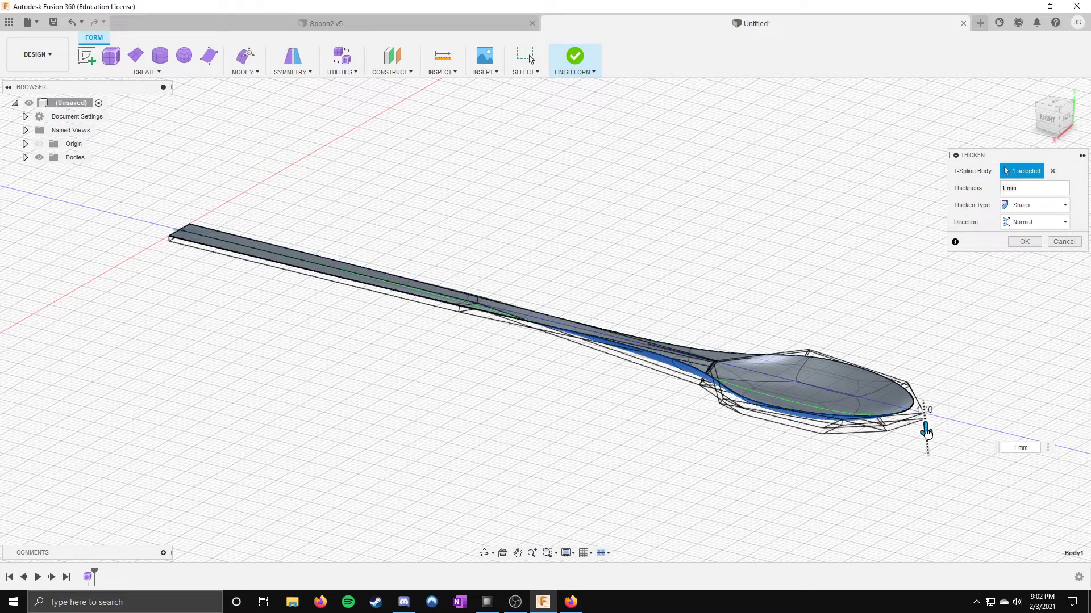
{"action": "mouse_move", "coordinate": [926, 432]}
{"action": "left_mouse_down"}
{"action": "mouse_move", "coordinate": [930, 444]}
{"action": "mouse_move", "coordinate": [909, 372]}
{"action": "mouse_move", "coordinate": [921, 435]}
{"action": "left_mouse_up"}
{"action": "left_click", "coordinate": [1024, 242]}
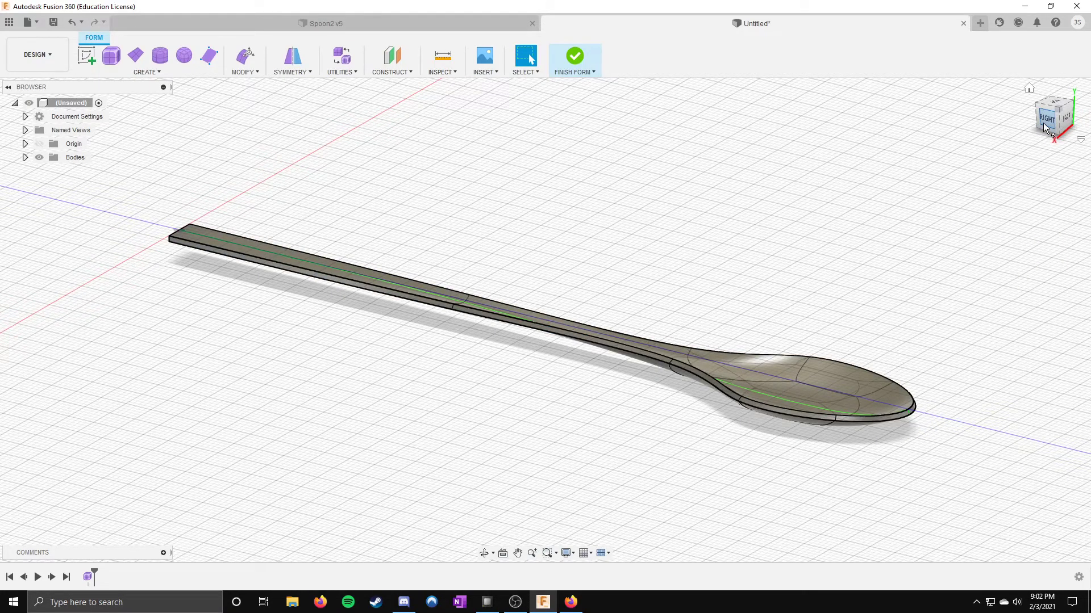
Step: Examine the thickened spoon's bowl, rim and handle from several angles
{"action": "mouse_move", "coordinate": [1043, 123]}
{"action": "left_mouse_down"}
{"action": "mouse_move", "coordinate": [965, 116]}
{"action": "mouse_move", "coordinate": [960, 171]}
{"action": "mouse_move", "coordinate": [961, 106]}
{"action": "mouse_move", "coordinate": [974, 152]}
{"action": "left_mouse_up"}
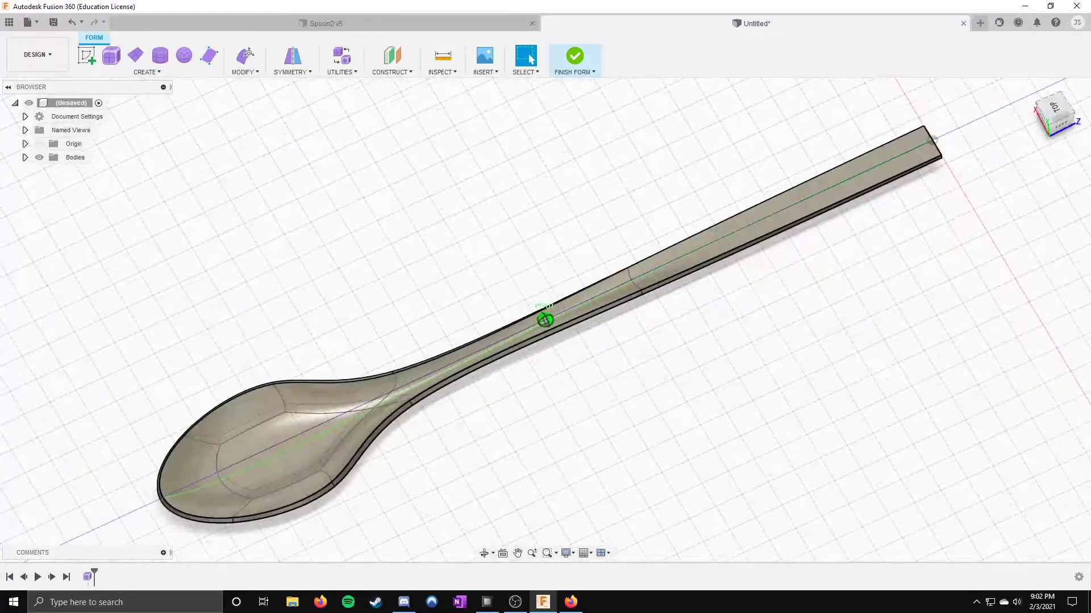
{"action": "scroll", "coordinate": [468, 406], "scroll_direction": "down", "scroll_amount": 4}
{"action": "scroll", "coordinate": [443, 400], "scroll_direction": "up", "scroll_amount": 6}
{"action": "middle_click_drag", "start_coordinate": [617, 358], "coordinate": [770, 234]}
{"action": "scroll", "coordinate": [567, 352], "scroll_direction": "down", "scroll_amount": 2}
{"action": "left_click_drag", "start_coordinate": [1050, 118], "coordinate": [1079, 73]}
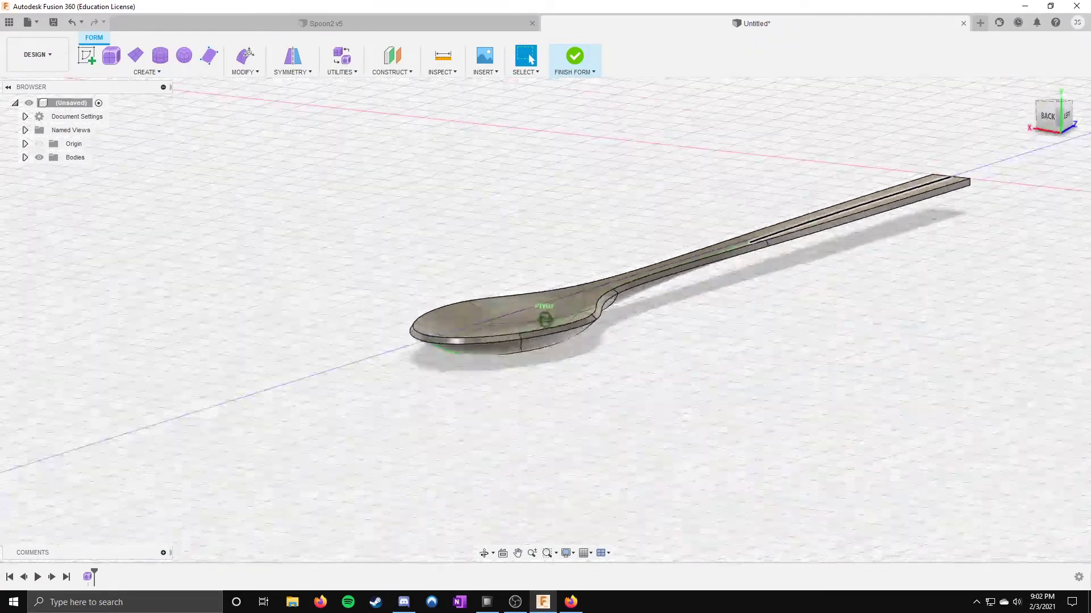
{"action": "mouse_move", "coordinate": [1002, 82]}
{"action": "left_mouse_down"}
{"action": "mouse_move", "coordinate": [1046, 106]}
{"action": "mouse_move", "coordinate": [1068, 74]}
{"action": "mouse_move", "coordinate": [1043, 119]}
{"action": "left_mouse_up"}
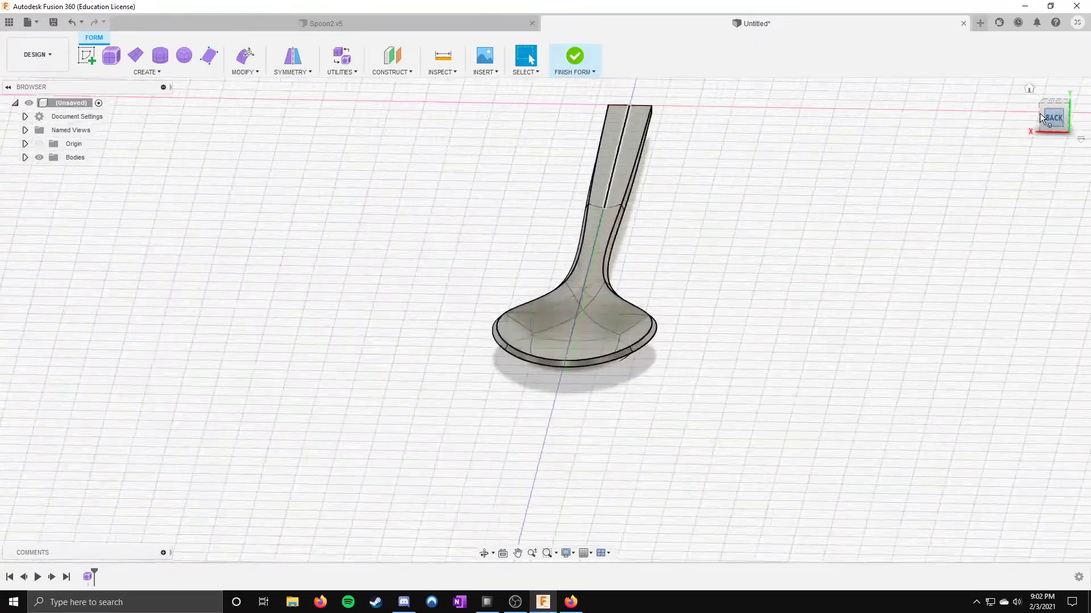
{"action": "mouse_move", "coordinate": [545, 319]}
{"action": "middle_mouse_down", "text": "shift"}
{"action": "mouse_move", "coordinate": [568, 295]}
{"action": "mouse_move", "coordinate": [426, 470]}
{"action": "mouse_move", "coordinate": [370, 481]}
{"action": "middle_mouse_up", "text": "shift"}
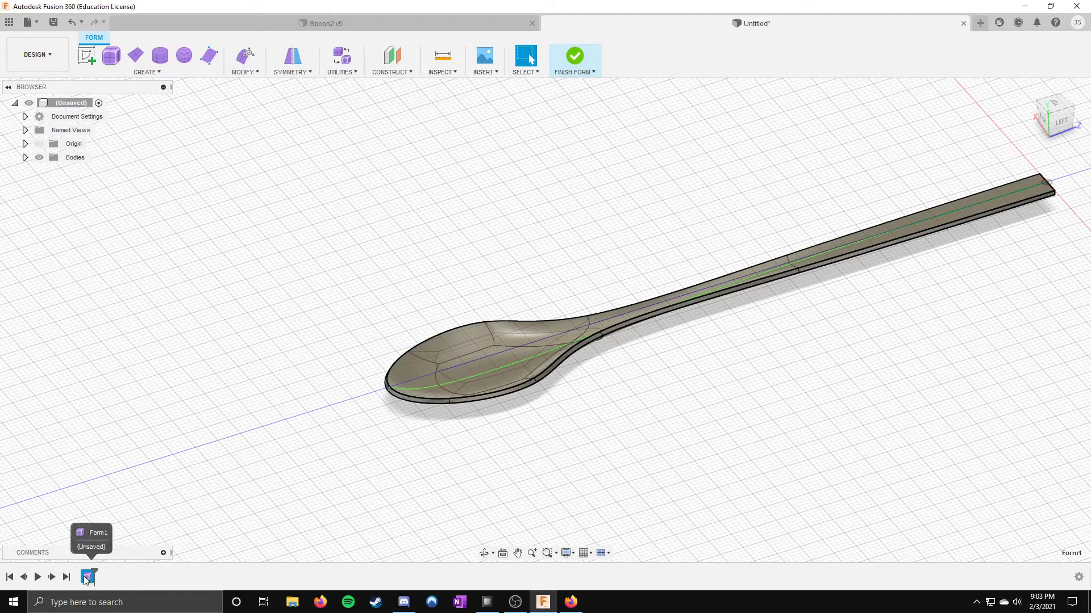
Step: Finish the thickened form and reopen it for editing from the design history
{"action": "left_click", "coordinate": [573, 58]}
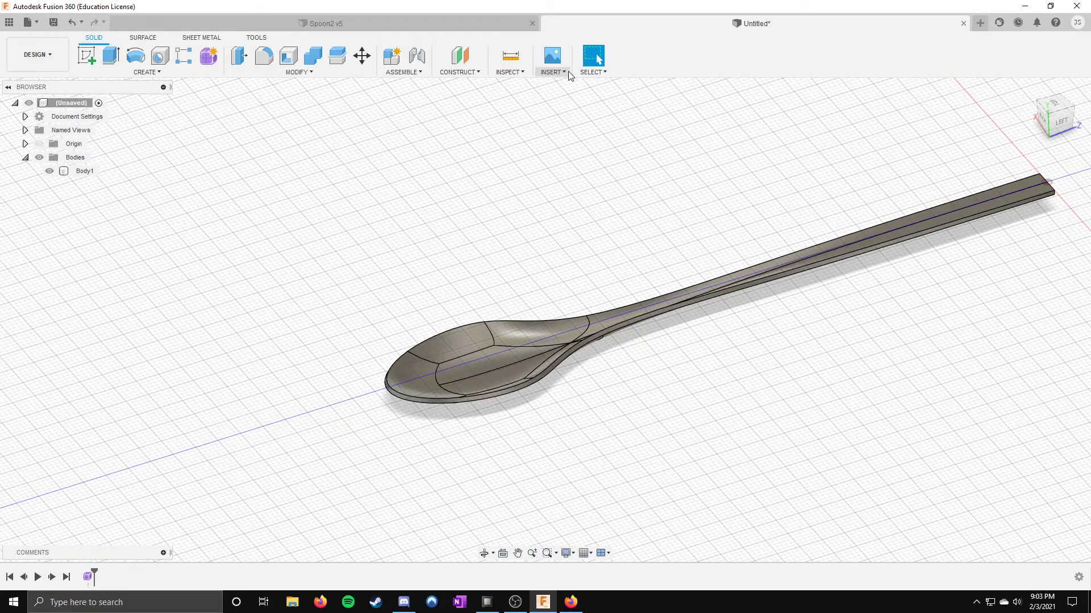
{"action": "right_click", "coordinate": [83, 578]}
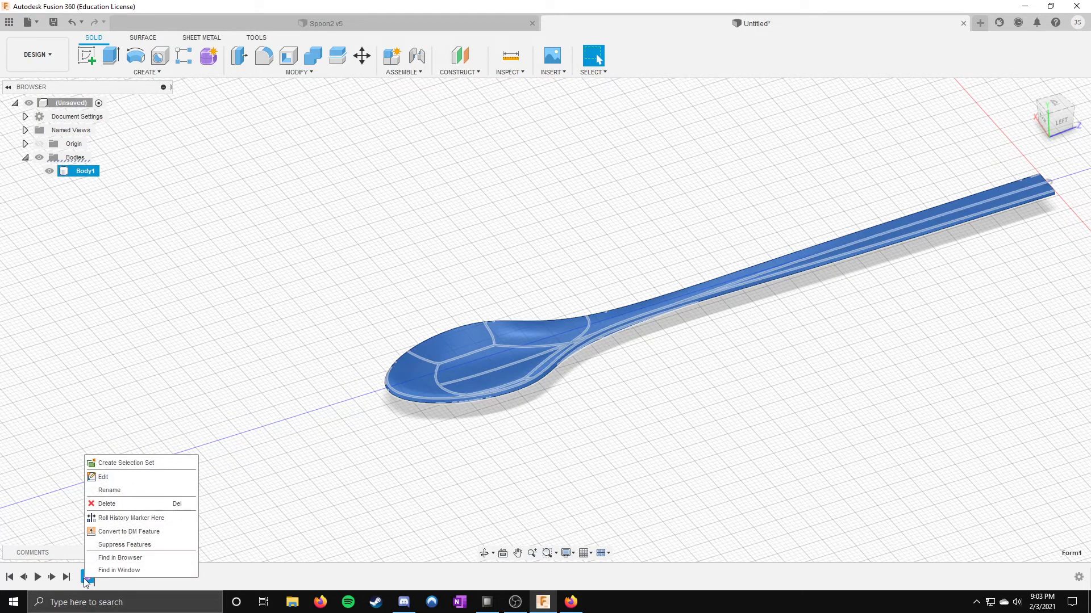
{"action": "left_click", "coordinate": [165, 474]}
Step: Edit the form to move the upper rim vertex at the spoon's neck slightly towards the centreline
{"action": "scroll", "coordinate": [580, 310], "scroll_direction": "down", "scroll_amount": 2}
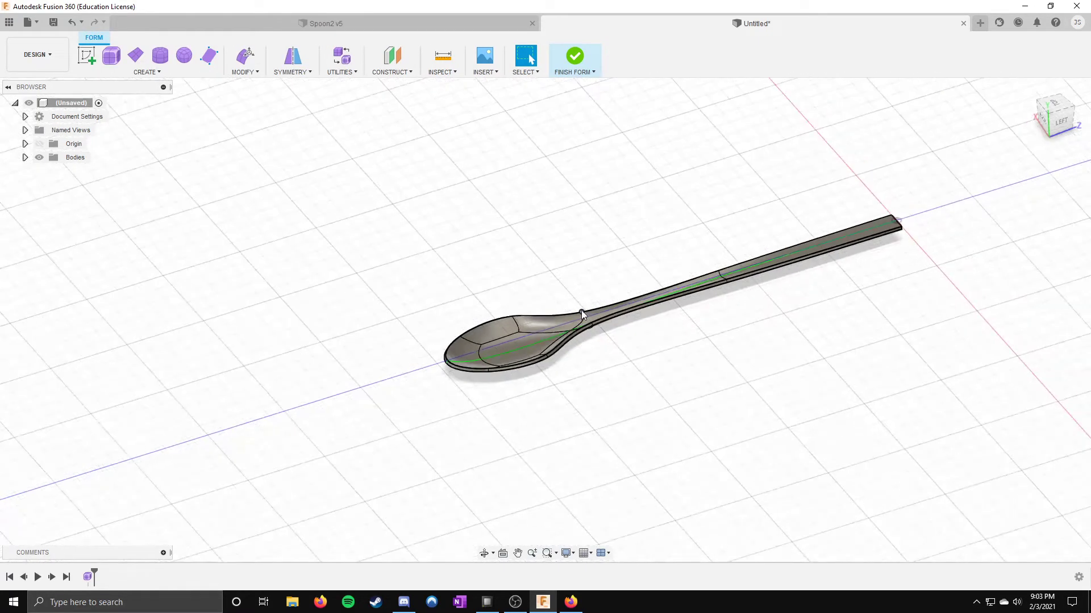
{"action": "scroll", "coordinate": [596, 309], "scroll_direction": "up", "scroll_amount": 5}
{"action": "left_click", "coordinate": [1055, 104]}
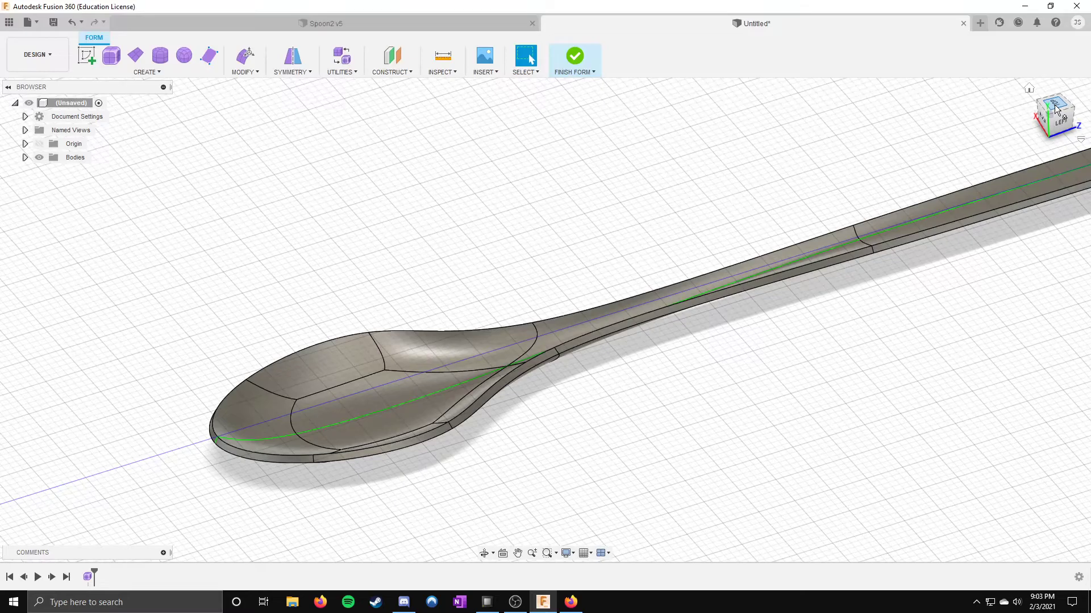
{"action": "left_click", "coordinate": [245, 55]}
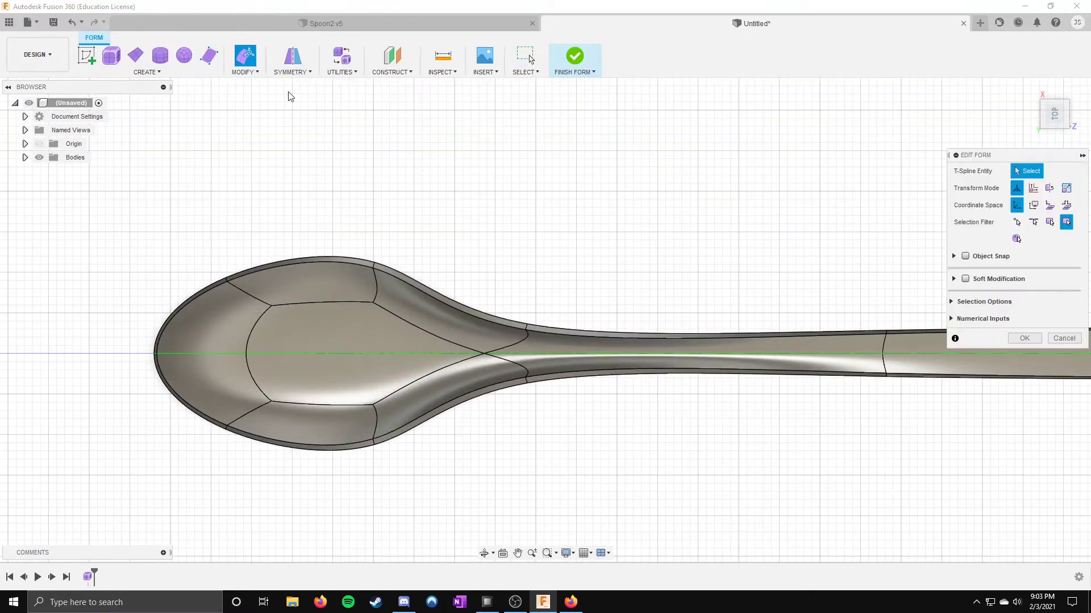
{"action": "left_click", "coordinate": [527, 329]}
{"action": "mouse_move", "coordinate": [545, 322]}
{"action": "left_mouse_down"}
{"action": "mouse_move", "coordinate": [571, 321]}
{"action": "mouse_move", "coordinate": [548, 331]}
{"action": "left_mouse_up"}
Step: Raise the centreline vertex where the bowl meets the handle by about 6 mm and fine-tune its position
{"action": "left_click", "coordinate": [487, 354]}
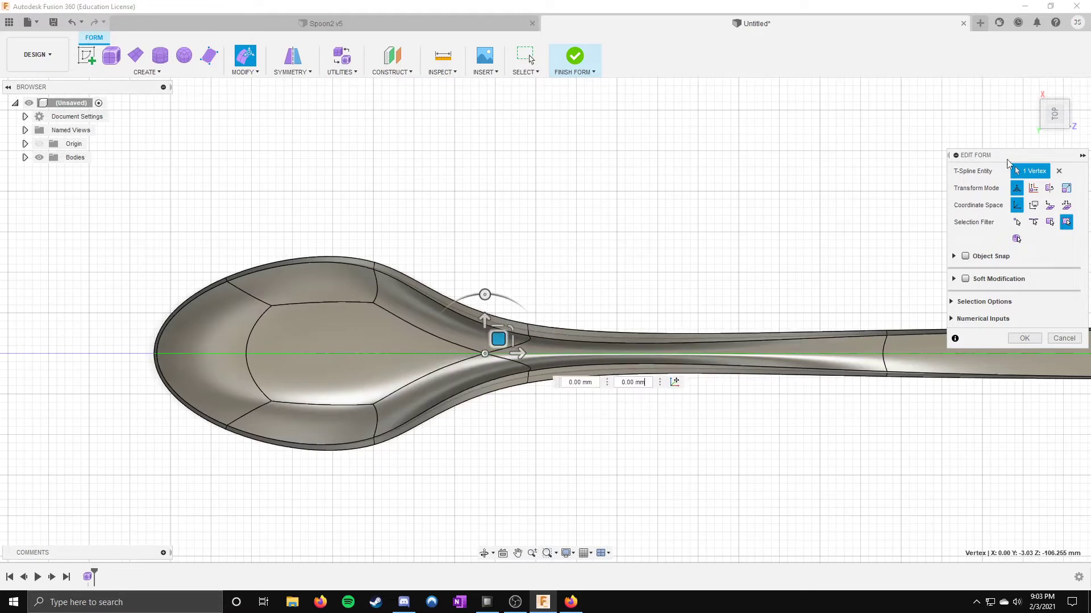
{"action": "left_click_drag", "start_coordinate": [1055, 116], "coordinate": [1076, 83]}
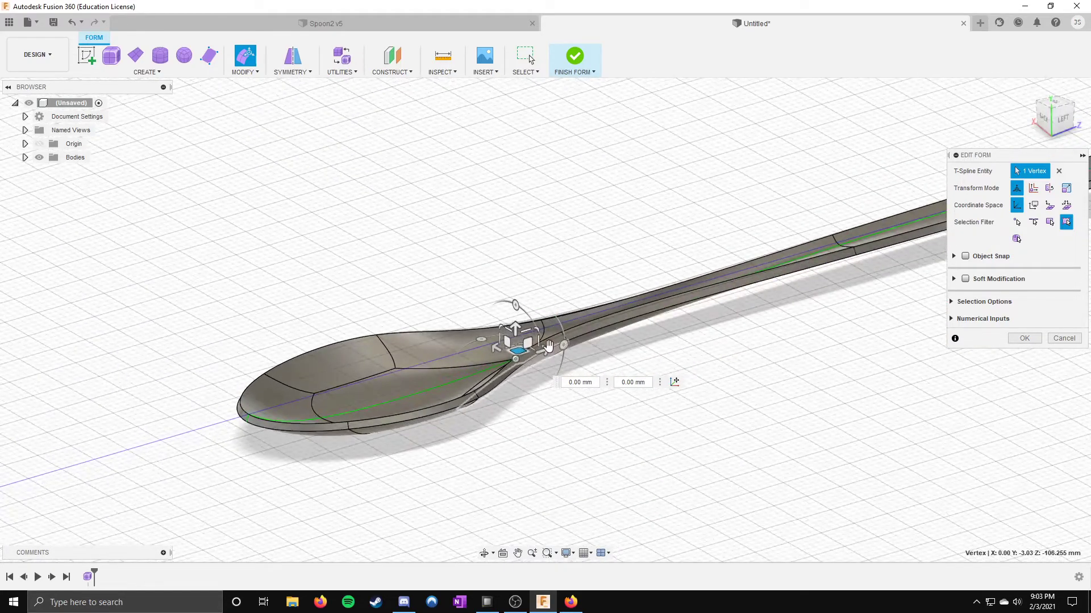
{"action": "left_click_drag", "start_coordinate": [513, 318], "coordinate": [509, 290]}
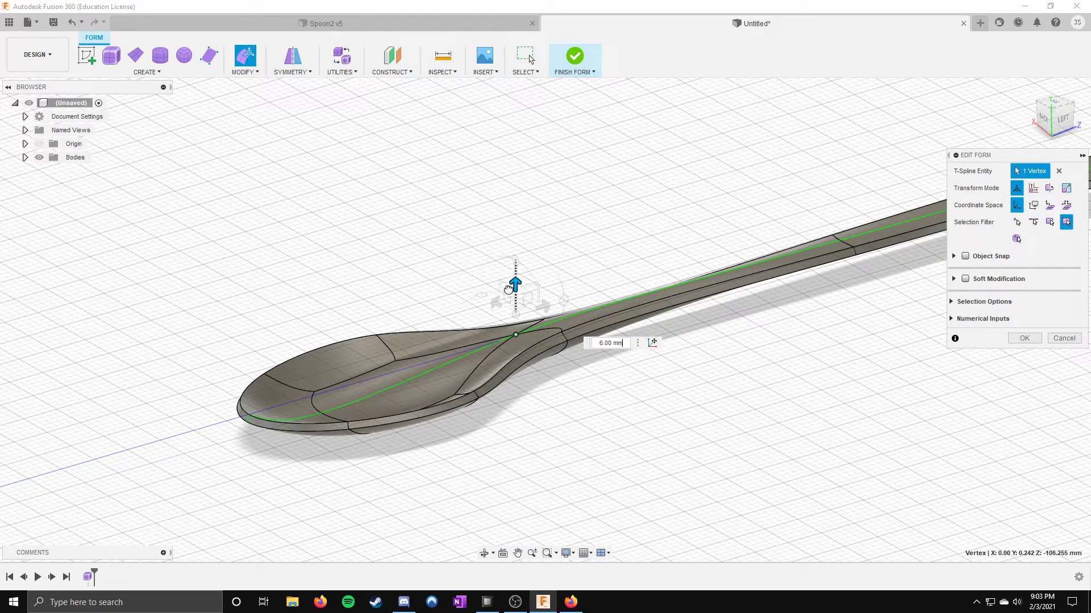
{"action": "left_click", "coordinate": [1064, 119]}
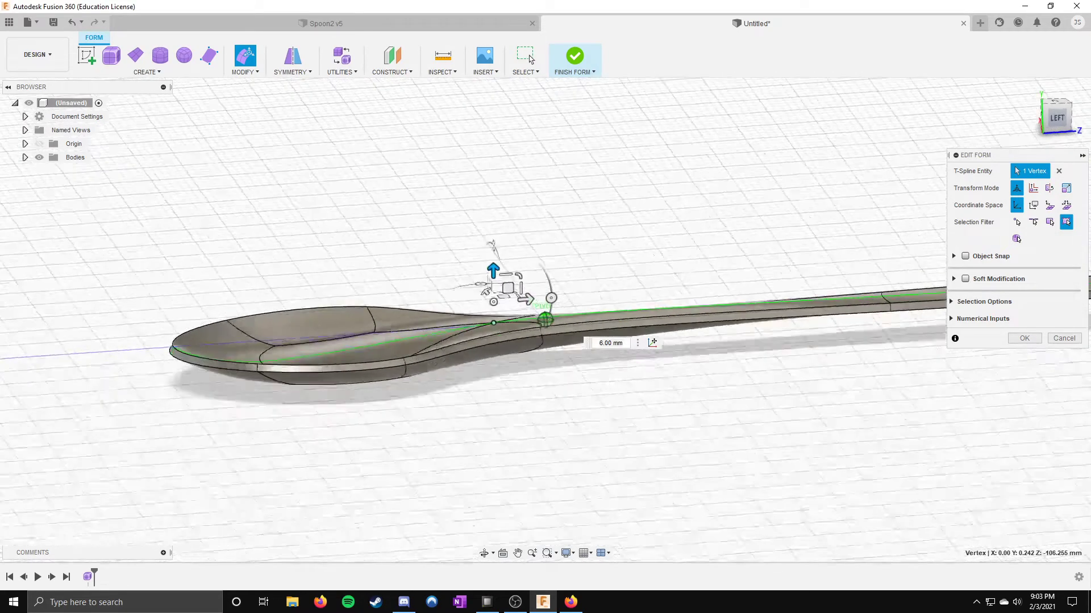
{"action": "middle_click_drag", "start_coordinate": [534, 199], "coordinate": [649, 251], "text": "shift"}
{"action": "left_click_drag", "start_coordinate": [508, 285], "coordinate": [508, 295]}
Step: Select the centreline vertex partway along the handle and accept the Edit Form changes
{"action": "left_click", "coordinate": [870, 252]}
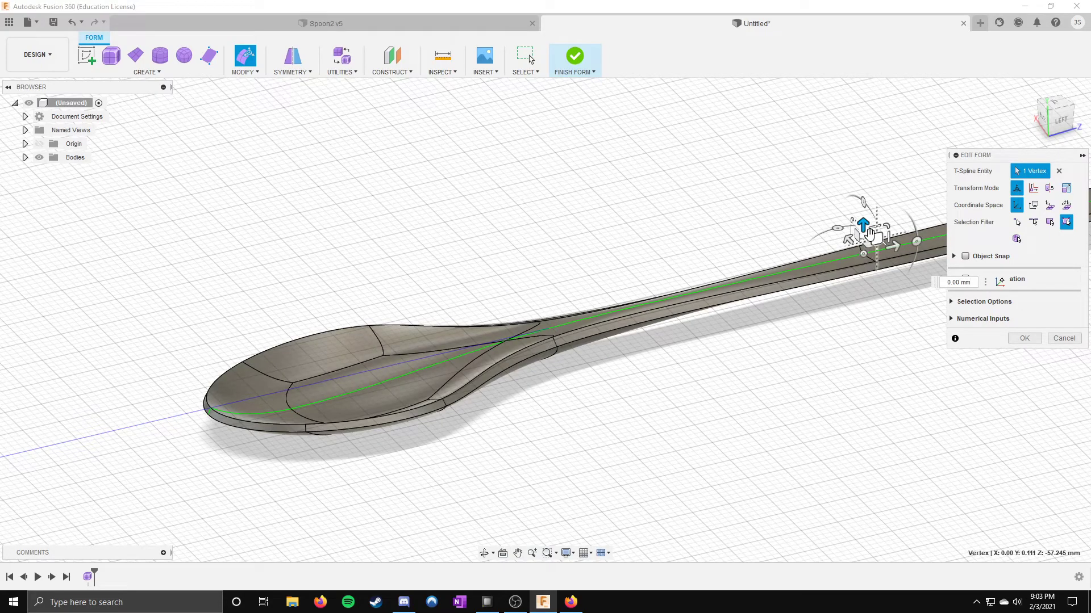
{"action": "left_click_drag", "start_coordinate": [907, 244], "coordinate": [908, 243]}
{"action": "mouse_move", "coordinate": [1059, 121]}
{"action": "left_mouse_down"}
{"action": "mouse_move", "coordinate": [1079, 116]}
{"action": "mouse_move", "coordinate": [1059, 121]}
{"action": "left_mouse_up"}
{"action": "left_click", "coordinate": [1027, 338]}
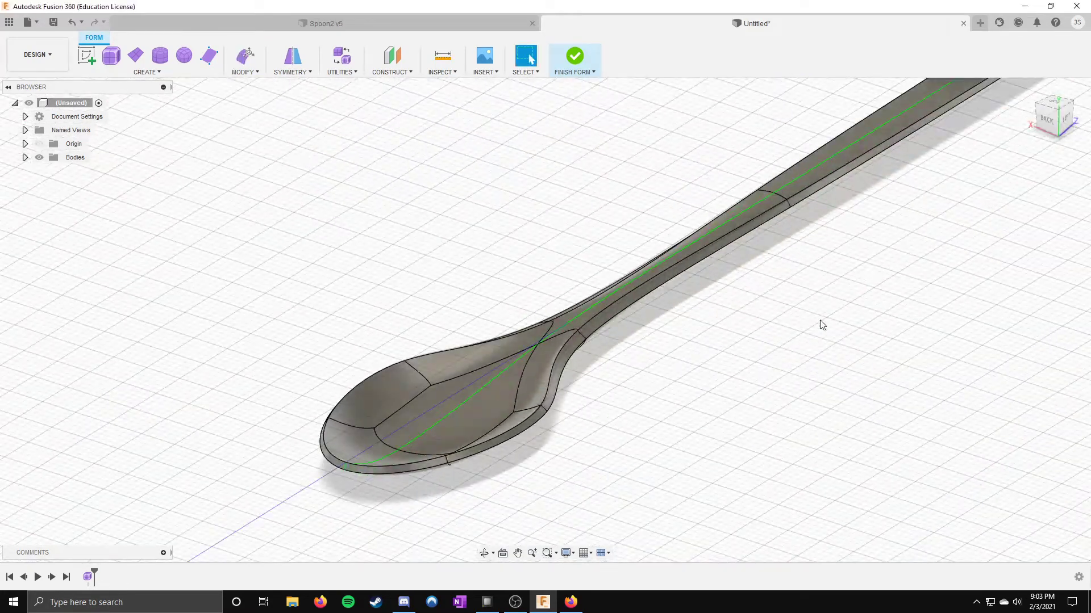
Step: Examine the reshaped neck and the whole spoon, from bowl to handle end, up close and from several angles
{"action": "scroll", "coordinate": [443, 405], "scroll_direction": "down", "scroll_amount": 3}
{"action": "scroll", "coordinate": [701, 272], "scroll_direction": "up", "scroll_amount": 3}
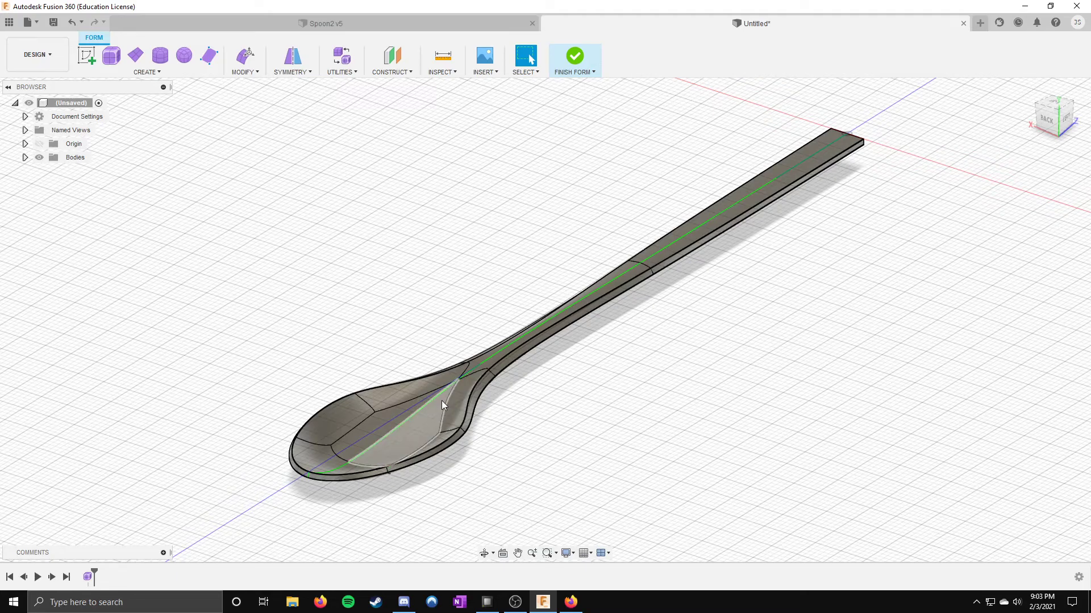
{"action": "scroll", "coordinate": [442, 400], "scroll_direction": "down", "scroll_amount": 3}
{"action": "scroll", "coordinate": [438, 407], "scroll_direction": "up", "scroll_amount": 5}
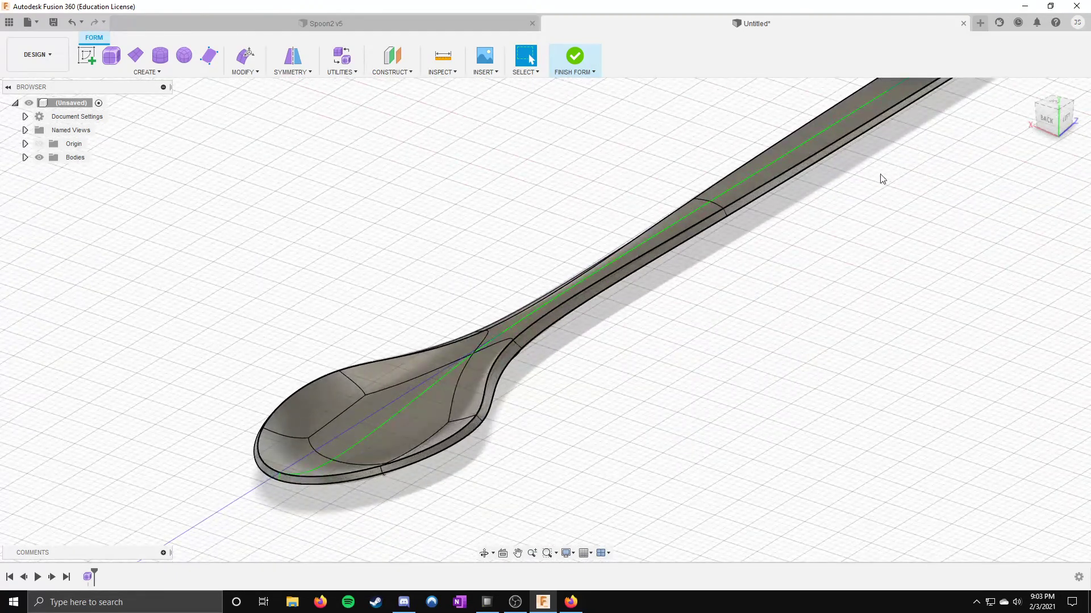
{"action": "scroll", "coordinate": [233, 353], "scroll_direction": "up", "scroll_amount": 1}
{"action": "scroll", "coordinate": [266, 378], "scroll_direction": "down", "scroll_amount": 3}
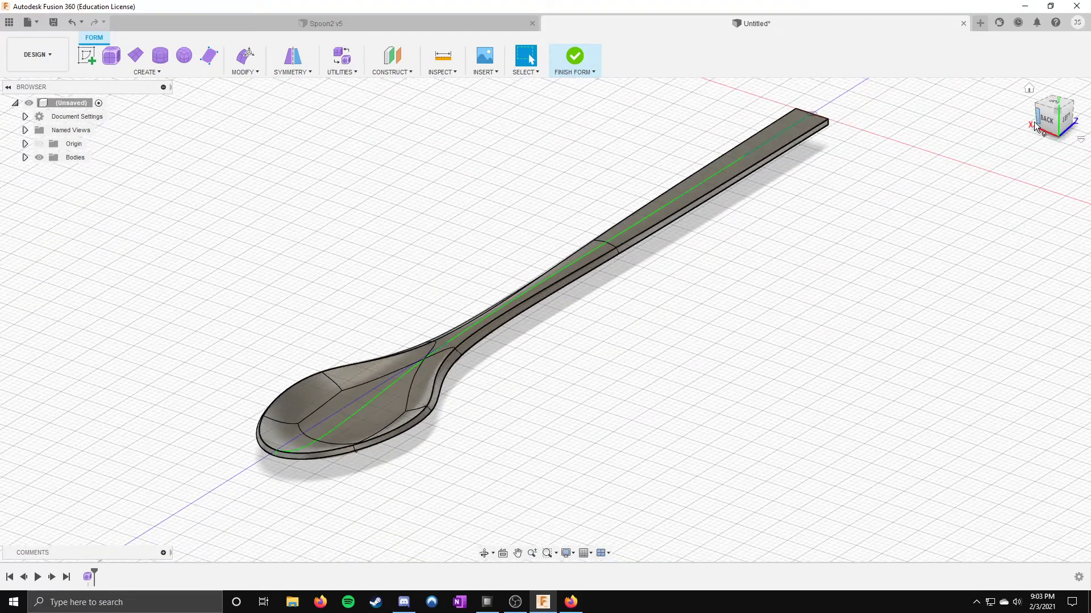
{"action": "mouse_move", "coordinate": [1049, 122]}
{"action": "left_mouse_down"}
{"action": "mouse_move", "coordinate": [1059, 92]}
{"action": "mouse_move", "coordinate": [1071, 94]}
{"action": "mouse_move", "coordinate": [1049, 127]}
{"action": "left_mouse_up"}
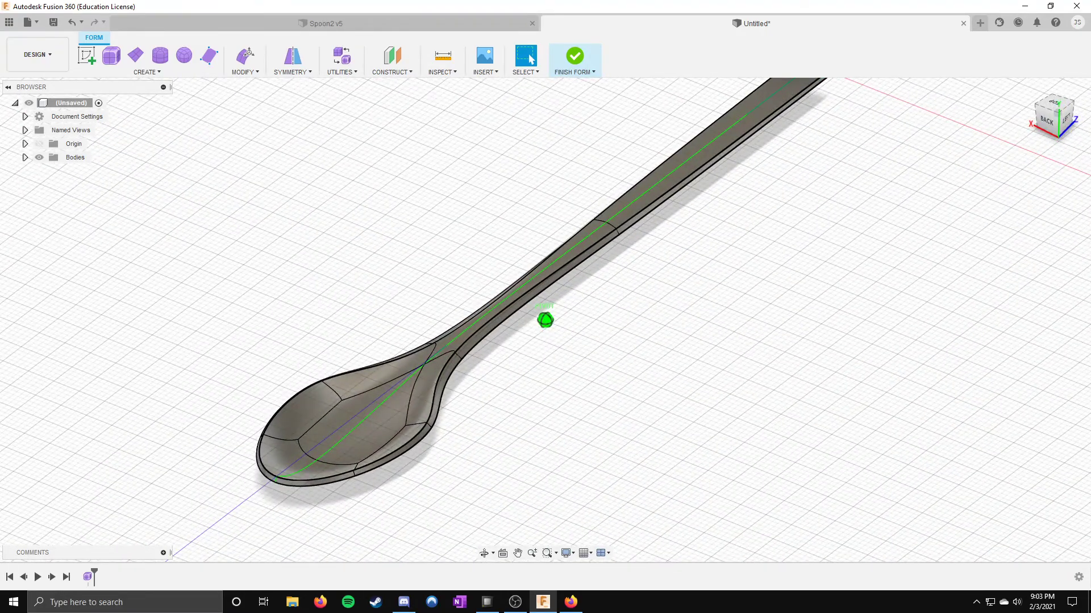
{"action": "middle_click_drag", "start_coordinate": [554, 324], "coordinate": [613, 328], "text": "shift"}
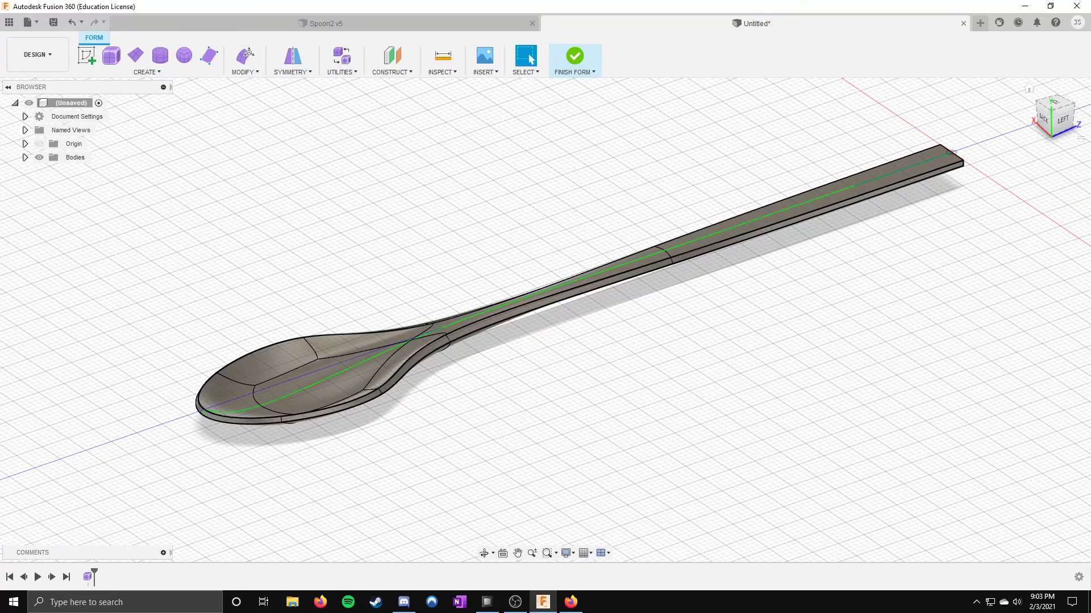